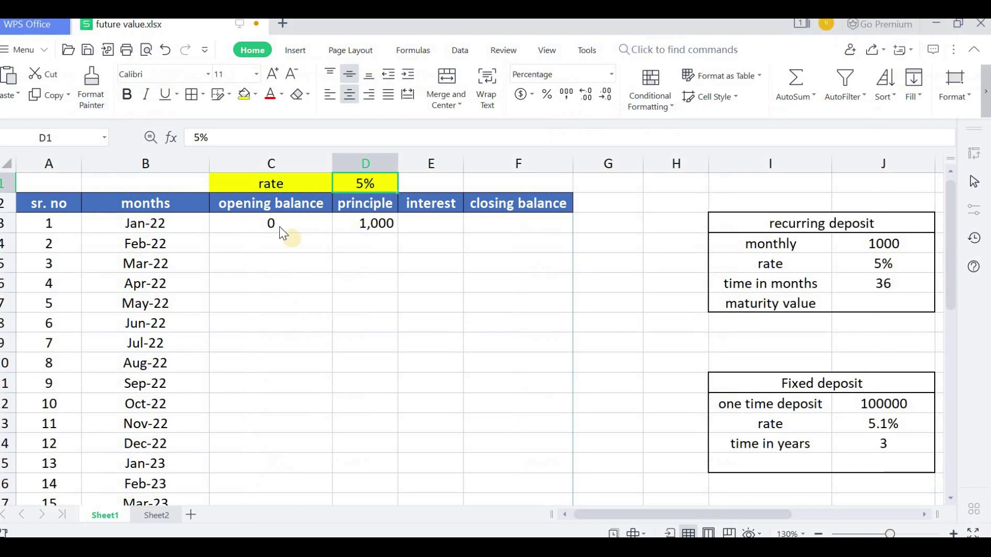
key(Left)
key(Left)
key(Down)
key(Down)
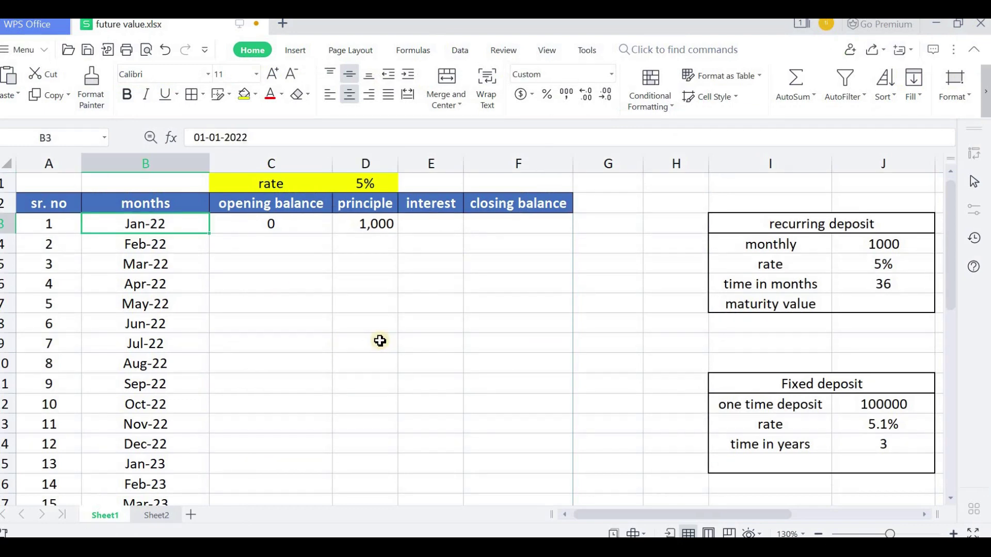
click(257, 224)
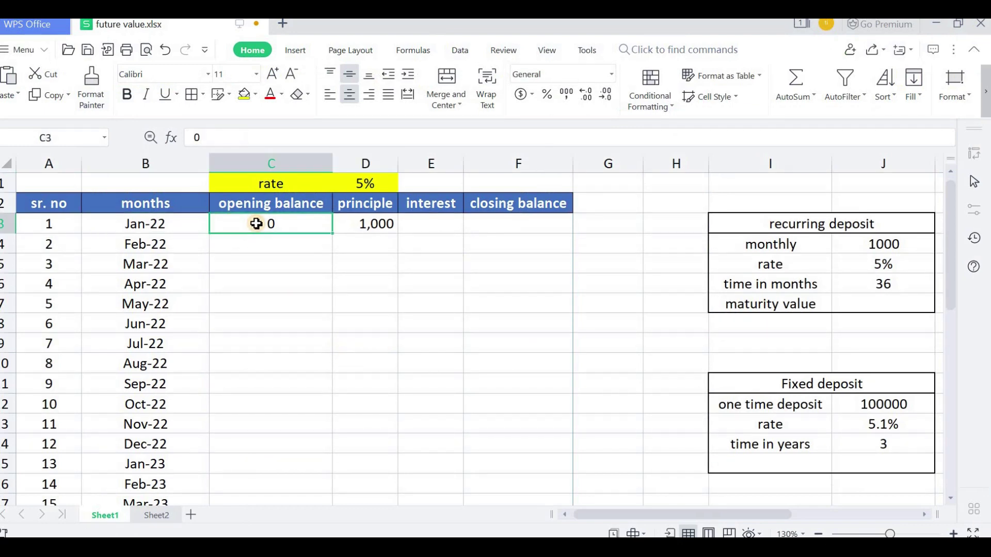
click(380, 223)
Step: Calculate the Jan-22 interest in E3 with the formula =D3*D1/12
click(435, 223)
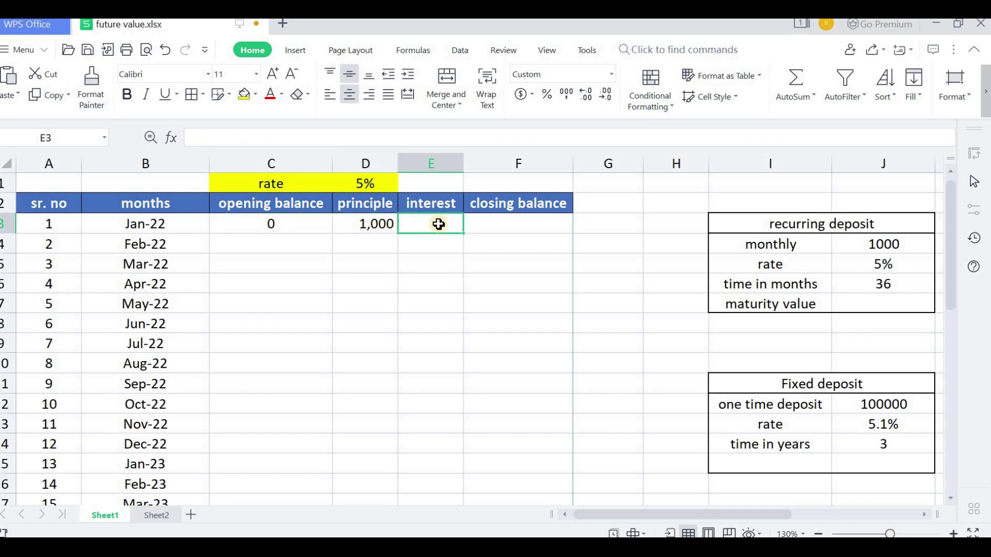
text(=)
key(Left)
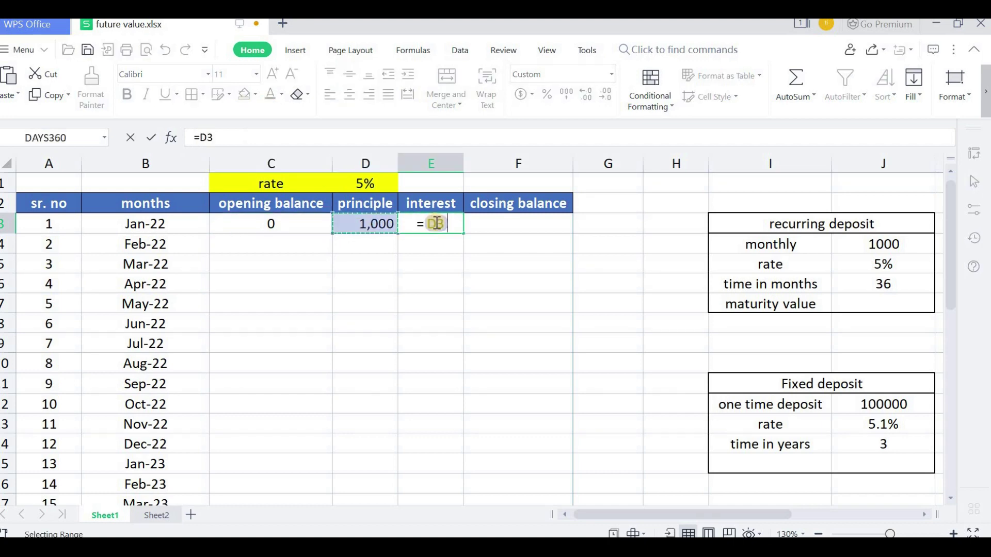
text(*)
click(343, 180)
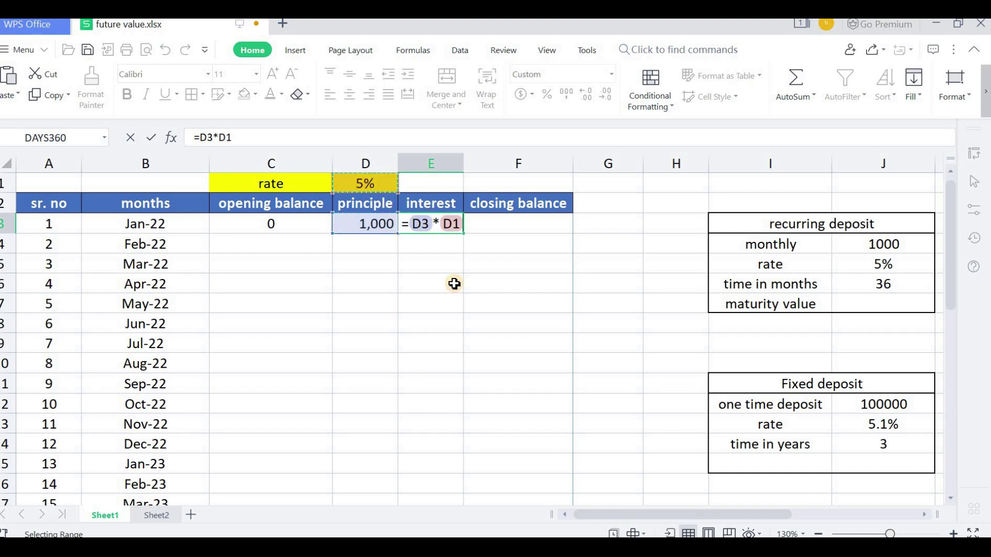
text(/12)
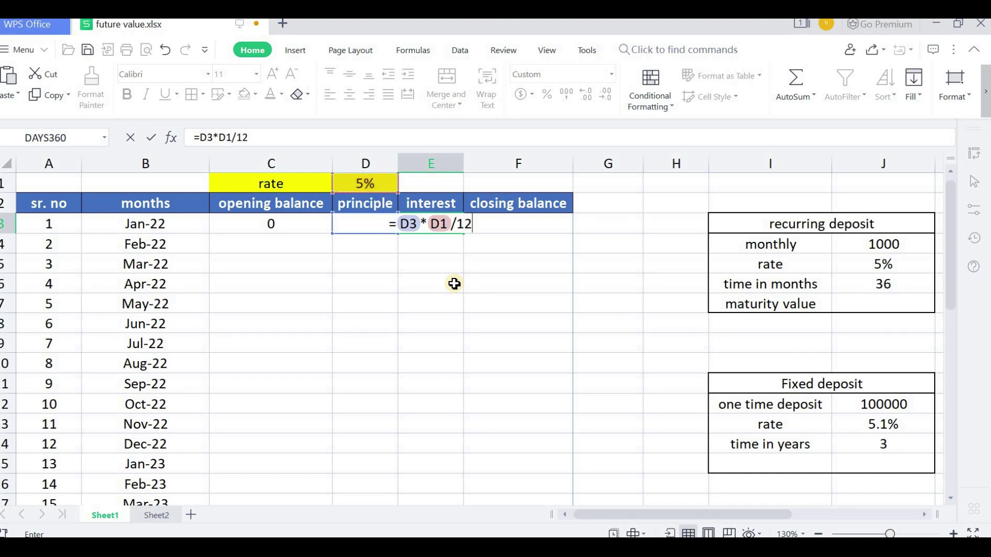
key(Return)
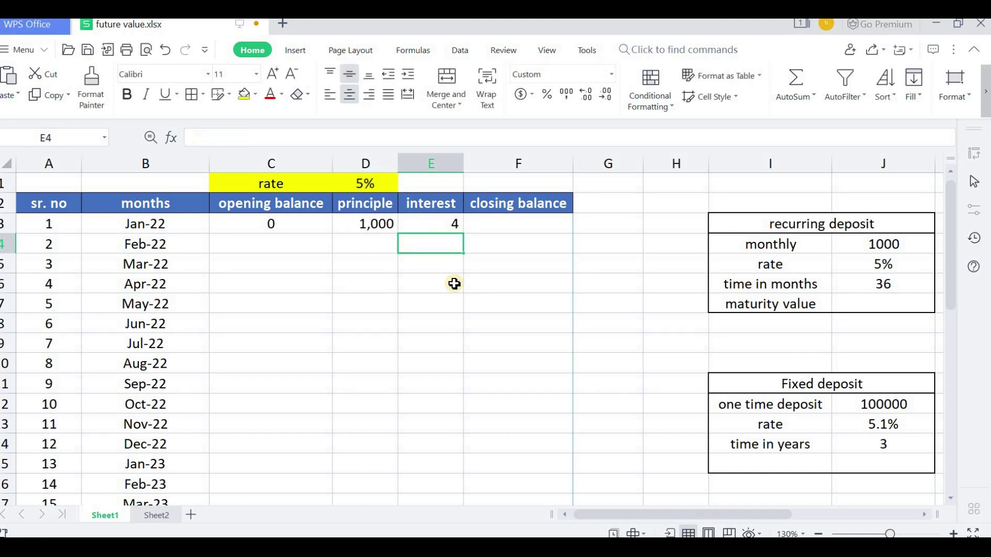
Step: Calculate the Jan-22 closing balance in F3 with the formula =D3+E3
click(488, 225)
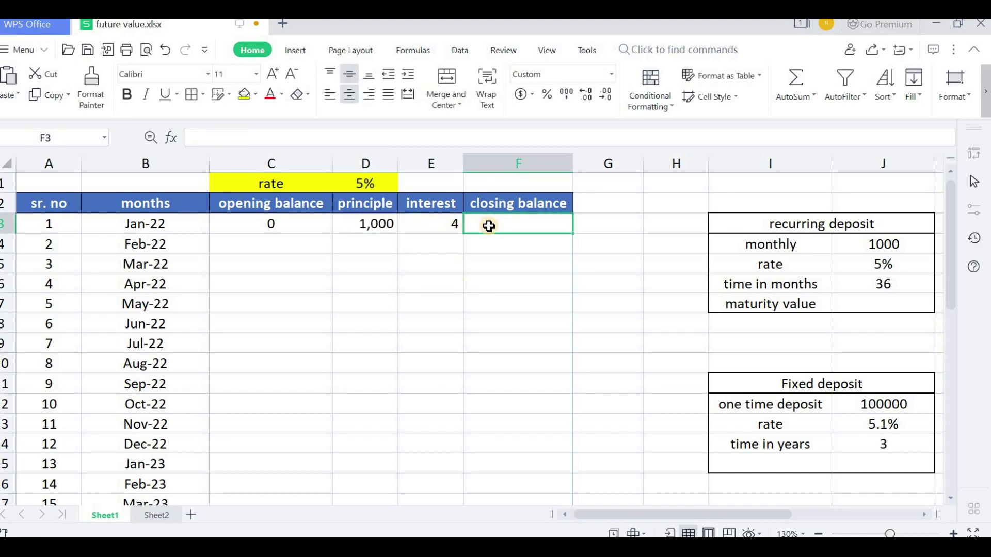
text(=)
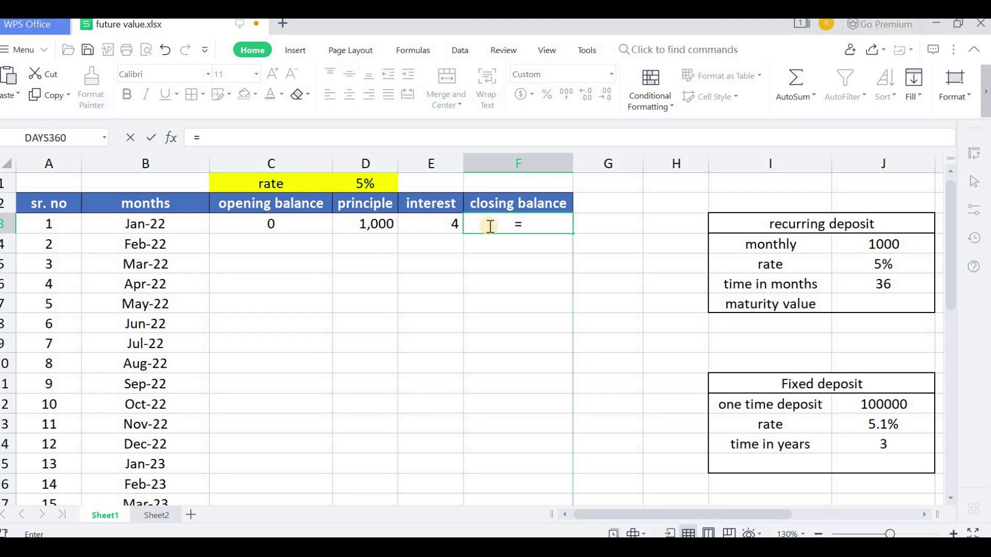
key(Left)
key(Left)
text(+)
key(Left)
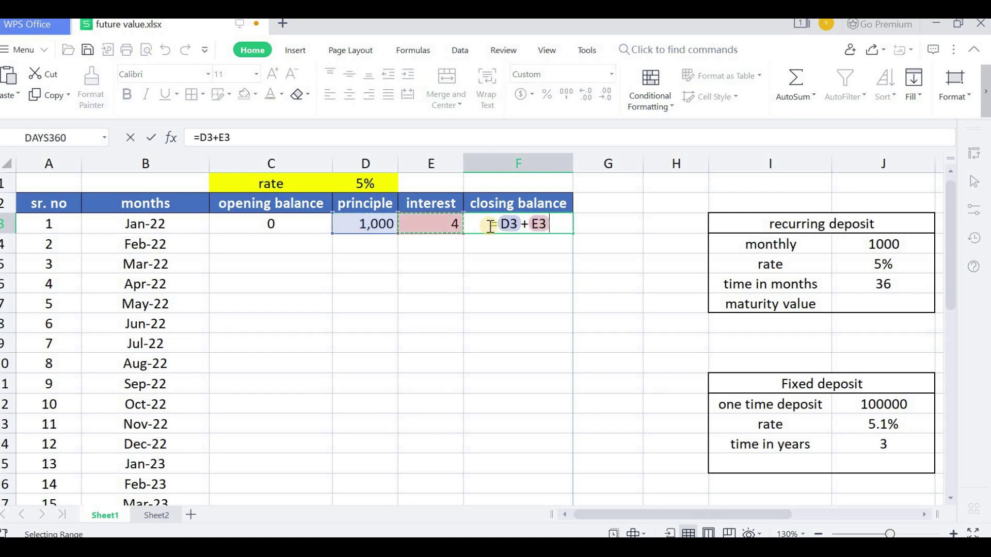
key(Return)
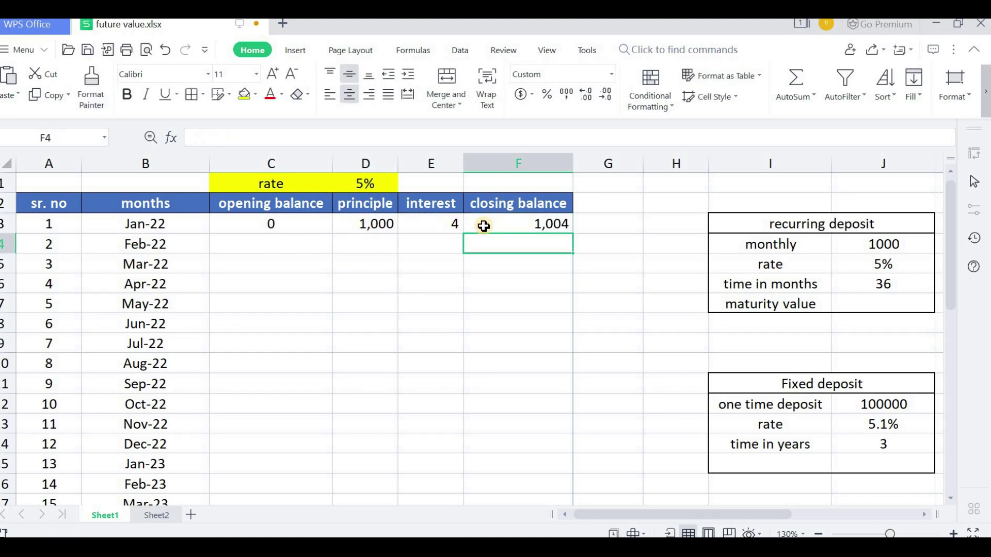
Step: In the Feb-22 row, link the opening balance in C4 to F3 and enter 1000 as the principle in D4
click(249, 245)
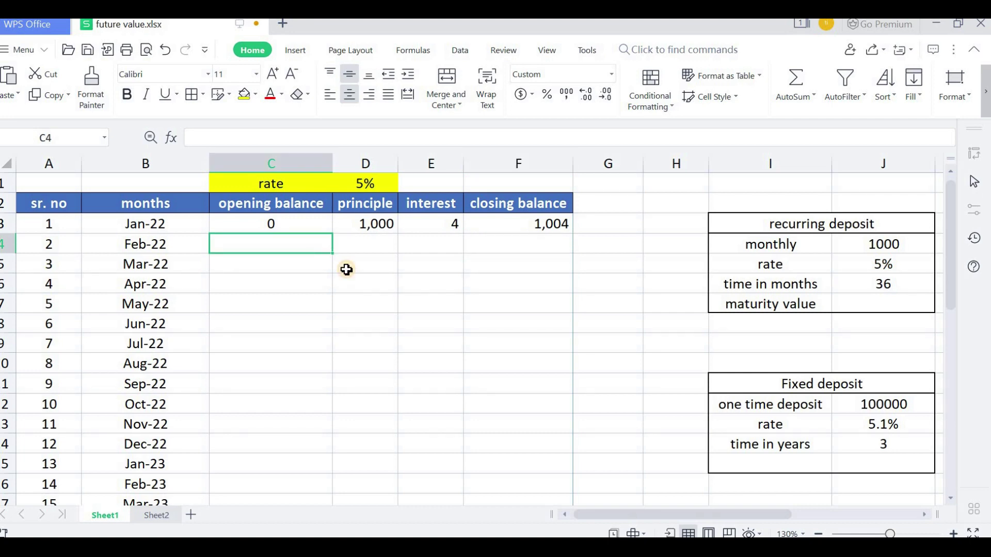
text(=)
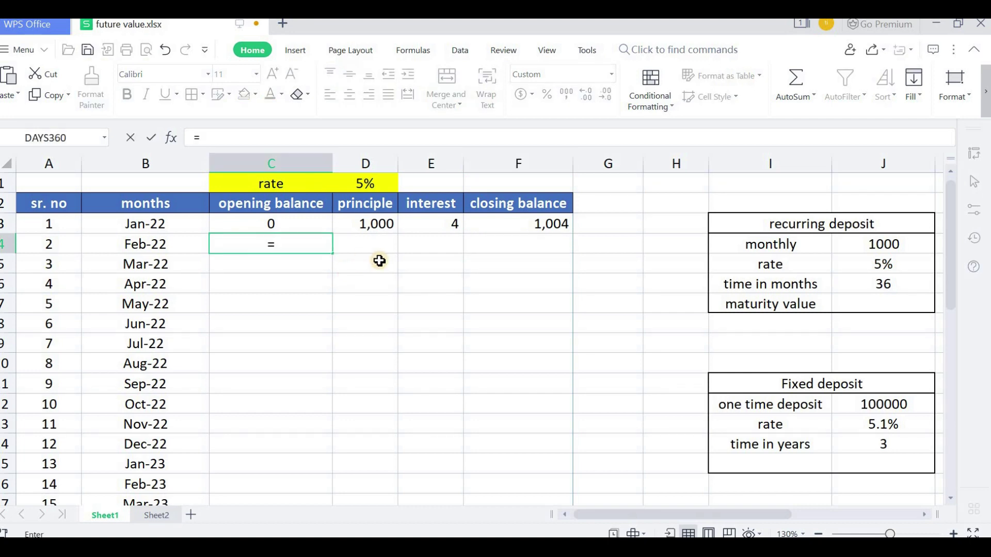
click(501, 224)
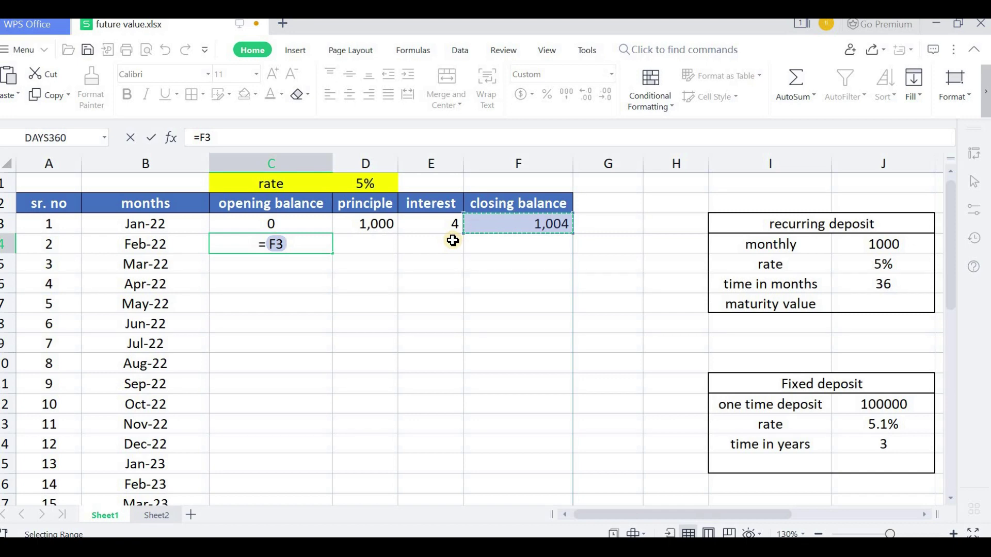
key(Return)
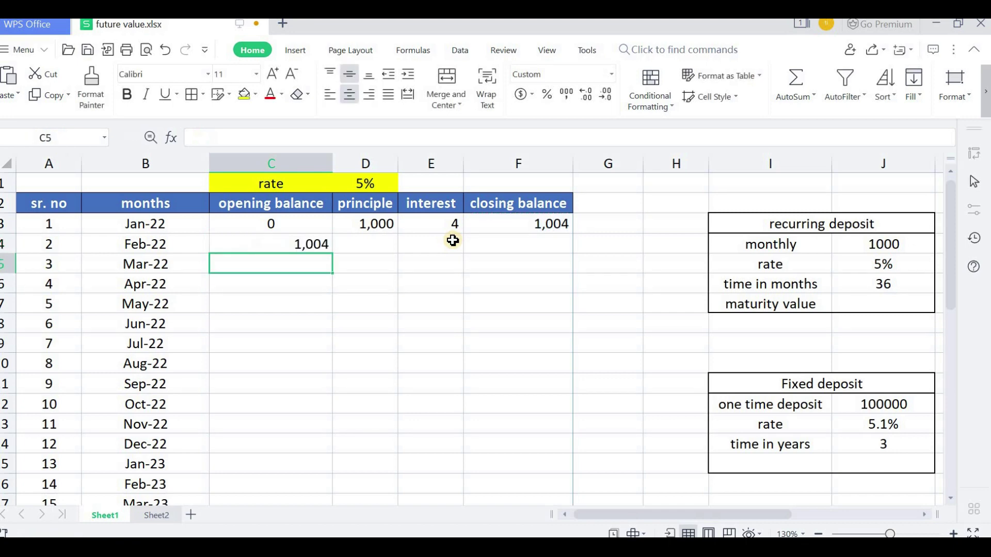
click(366, 248)
text(1000)
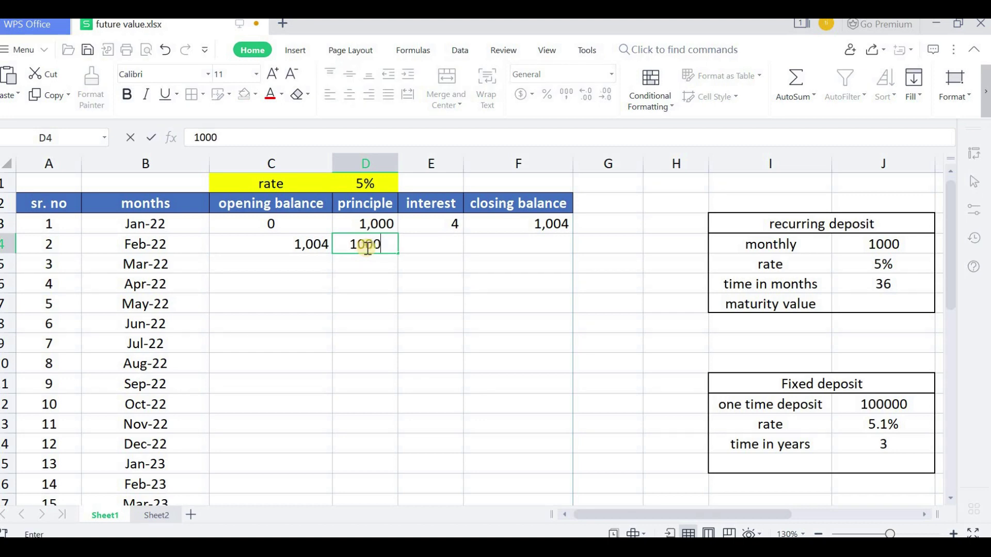
click(450, 250)
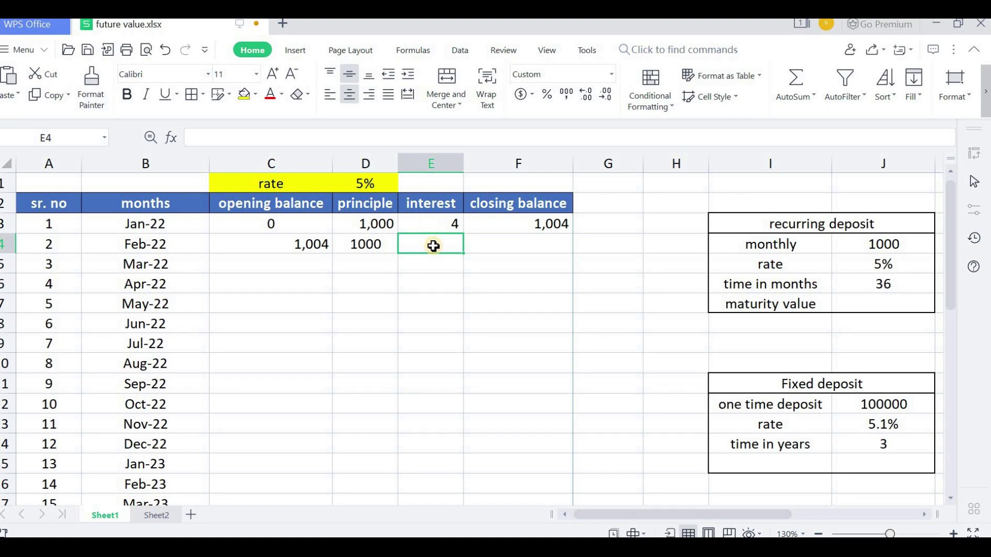
text(()
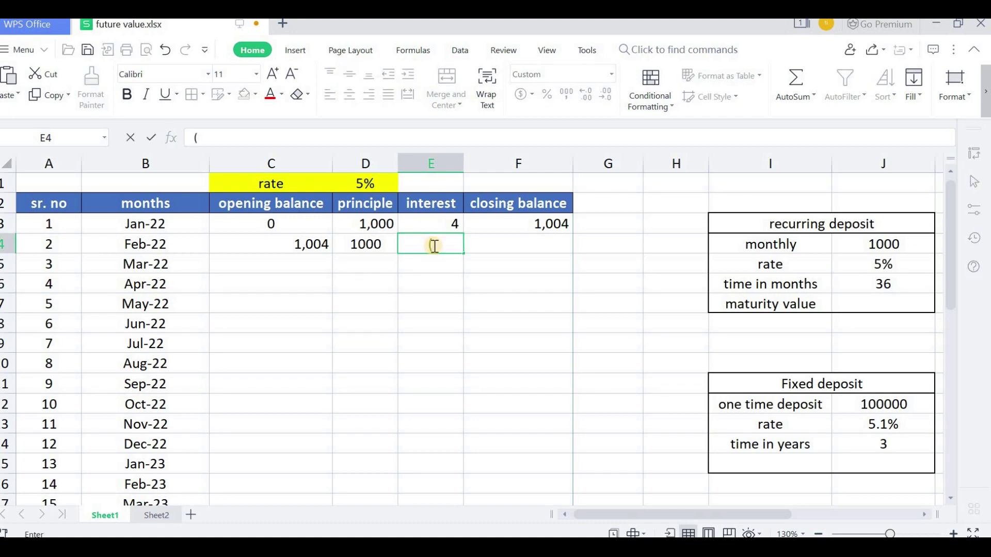
key(Escape)
key(Left)
key(Left)
text(+)
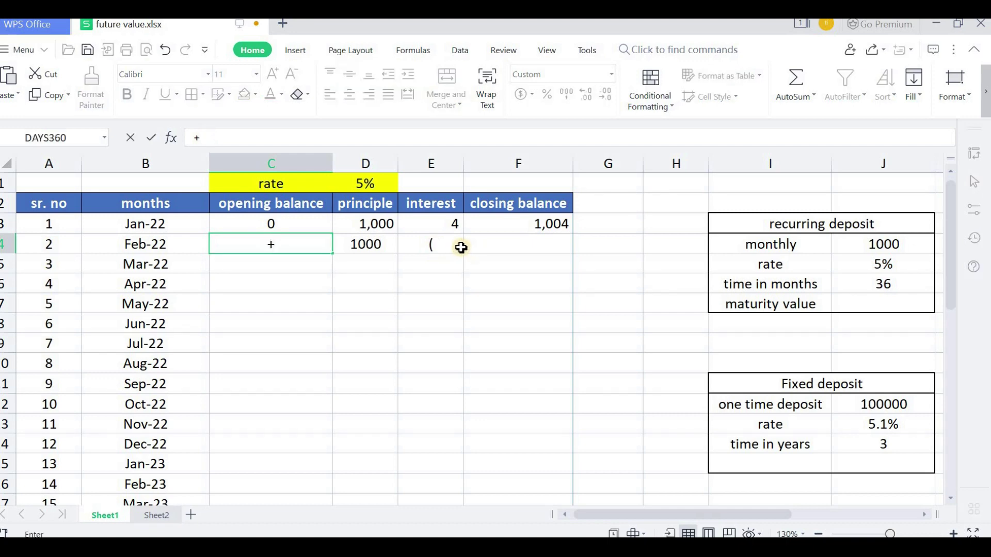
click(461, 248)
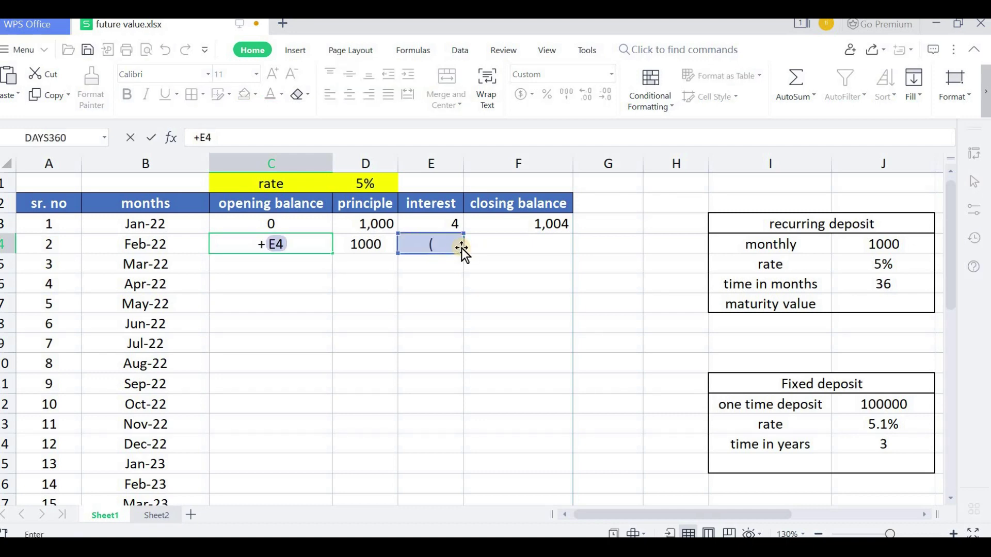
click(454, 247)
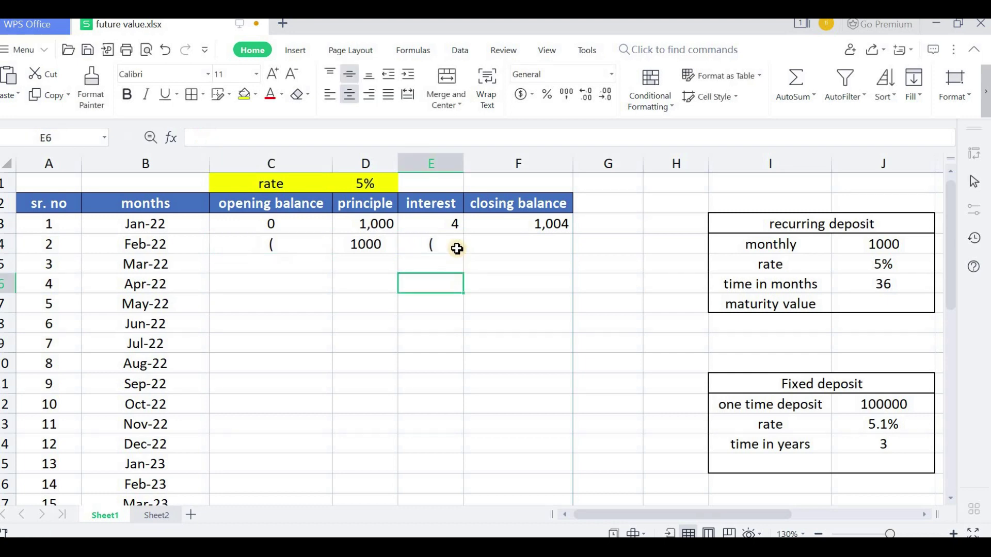
key(ctrl+z)
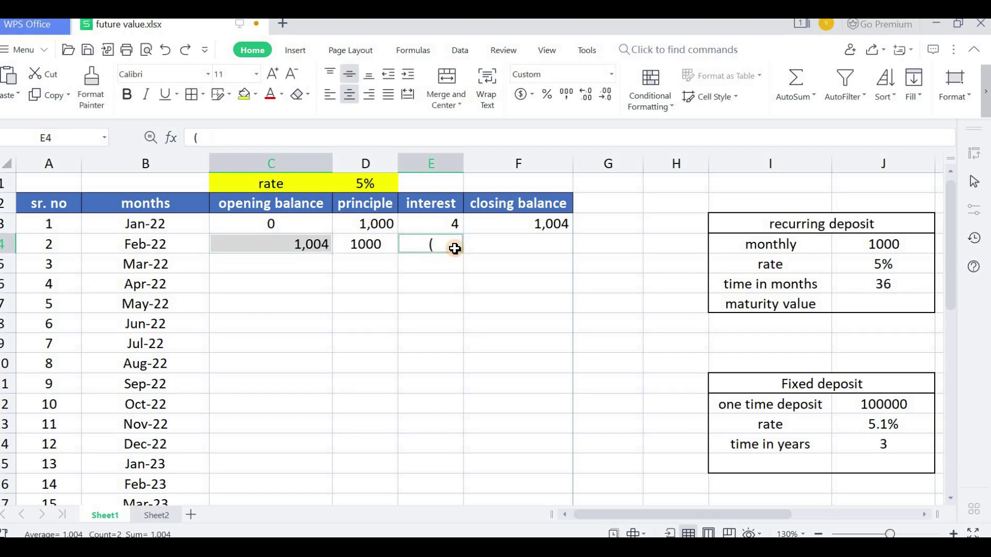
Step: Enter the Feb-22 interest formula =(C4+D4)*D1/12 in E4
text(=)
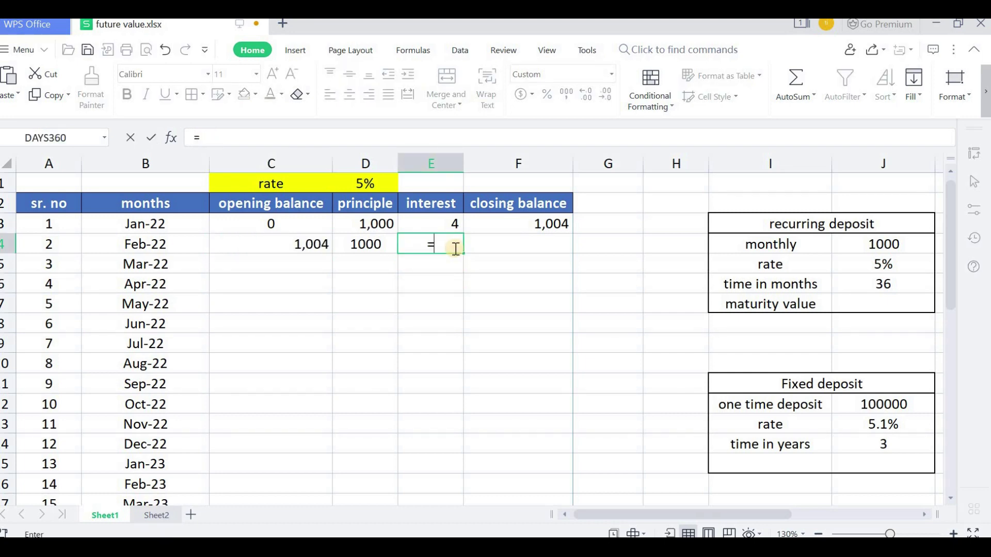
text(()
click(324, 246)
text(+)
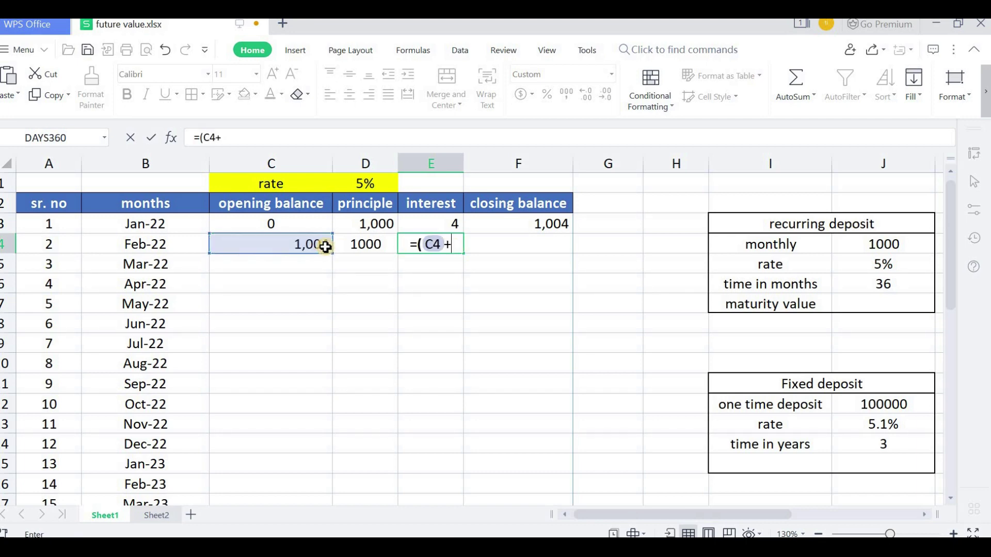
click(361, 247)
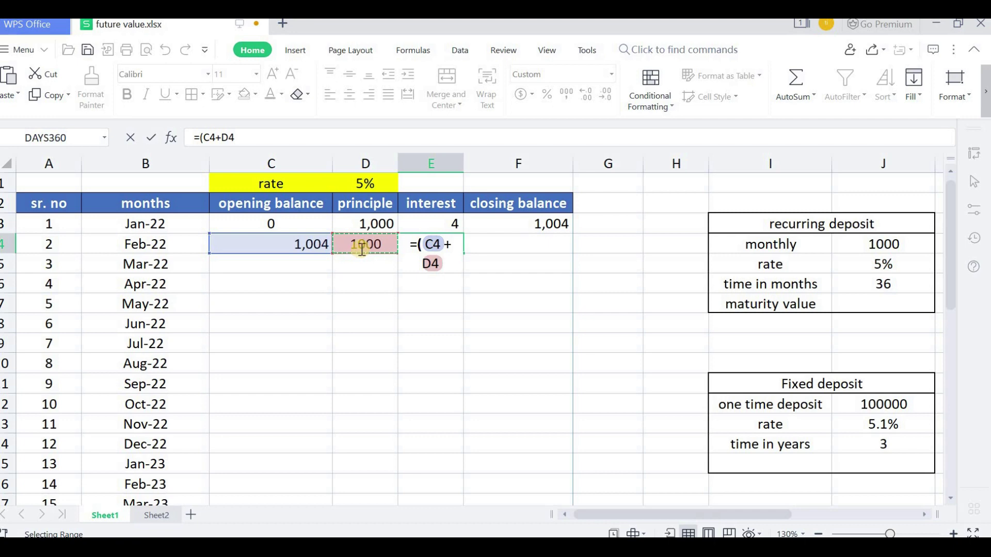
text())
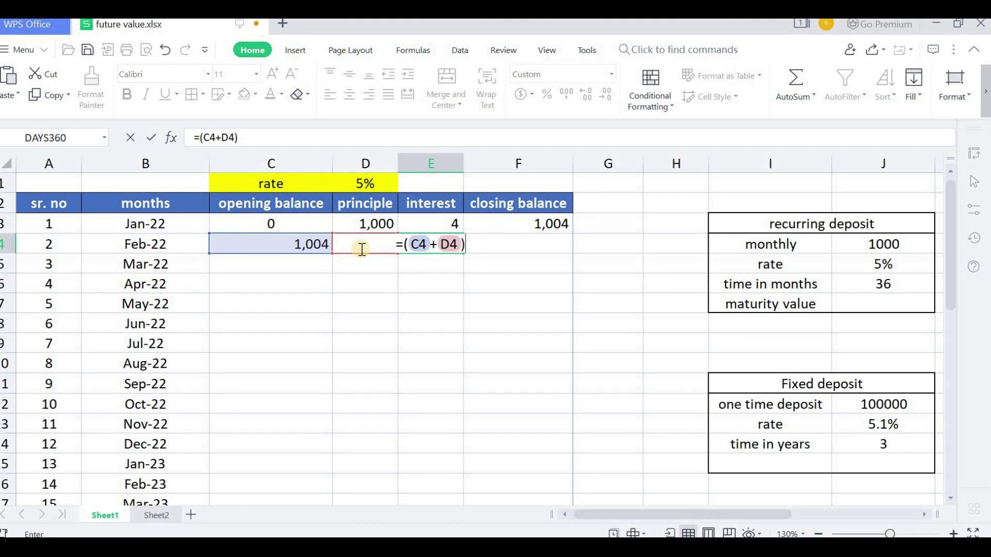
text(*)
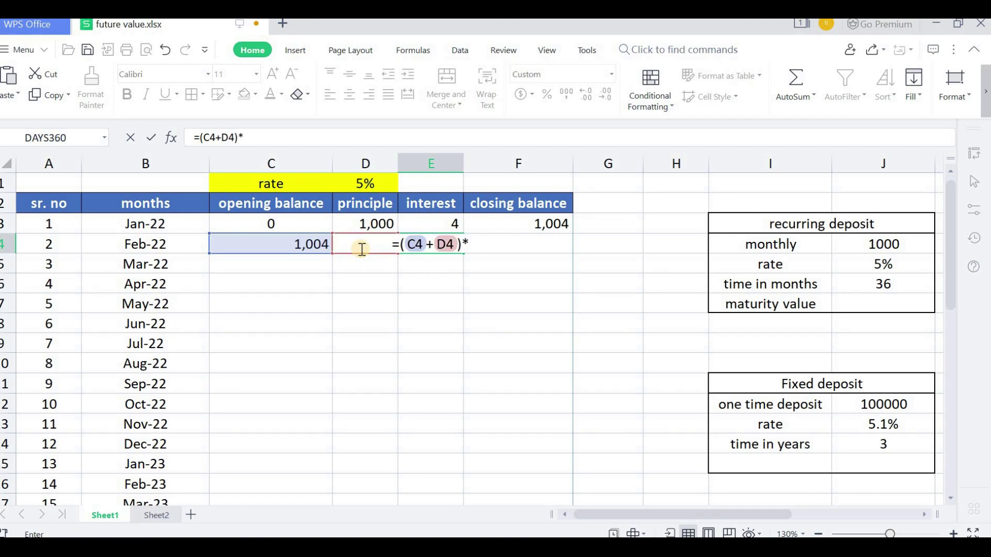
click(379, 184)
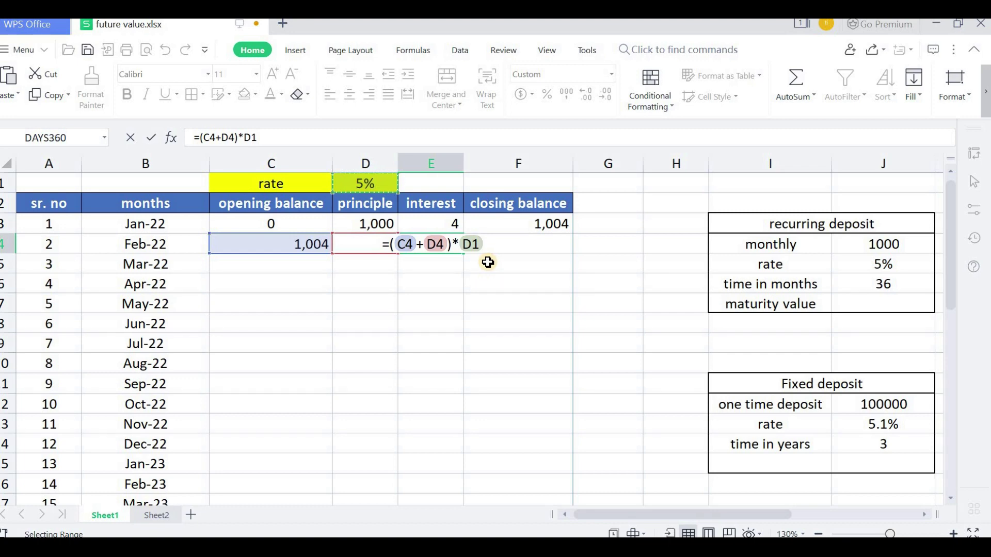
text(/12)
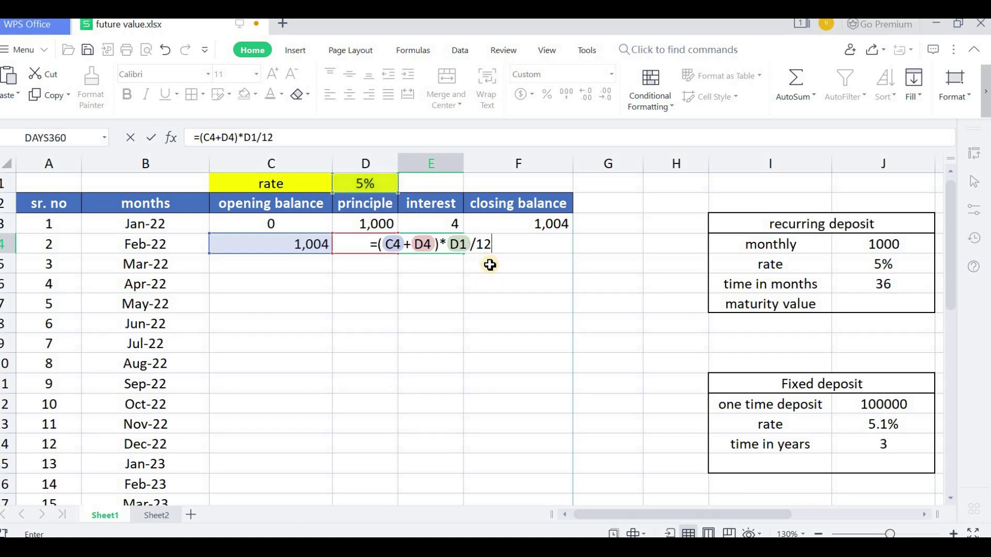
Step: Make the rate reference in the E4 interest formula absolute so it reads =(C4+D4)*$D$1/12
click(453, 244)
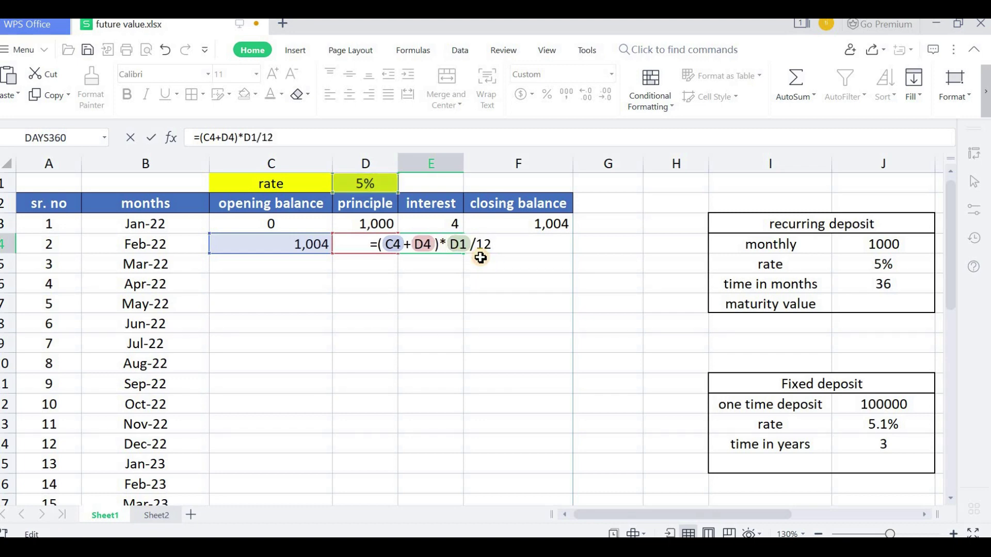
click(481, 258)
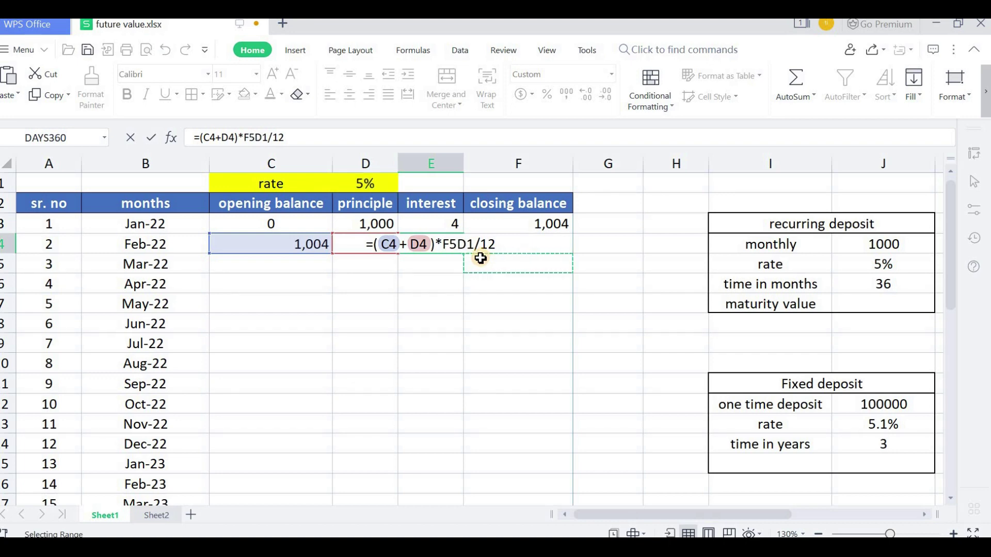
click(443, 242)
key(Delete)
key(Delete)
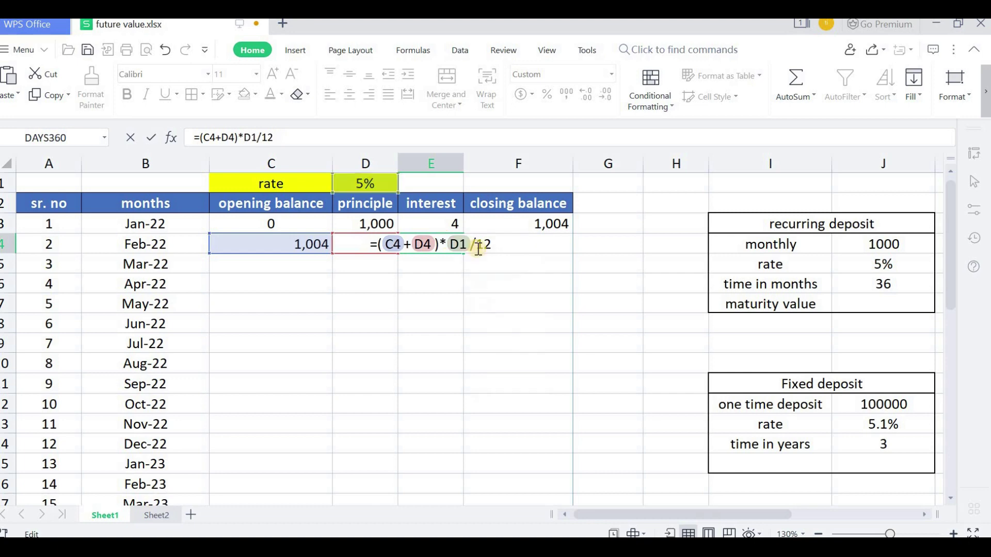
text($)
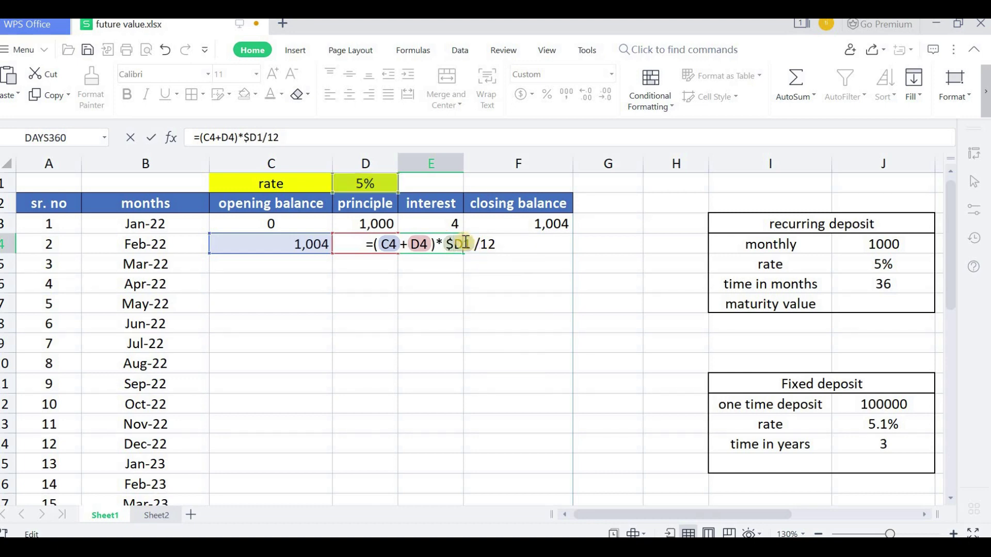
click(465, 243)
text($)
key(End)
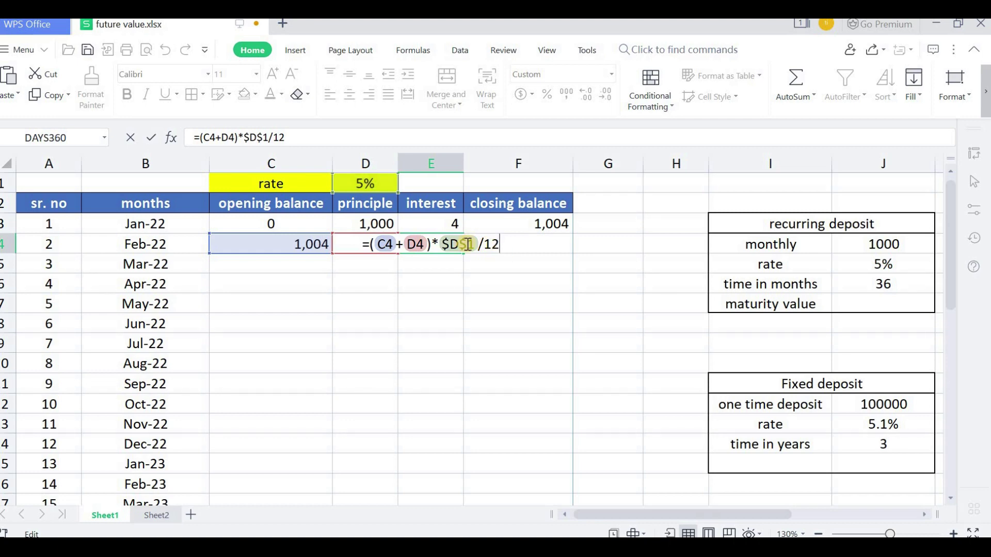
key(Return)
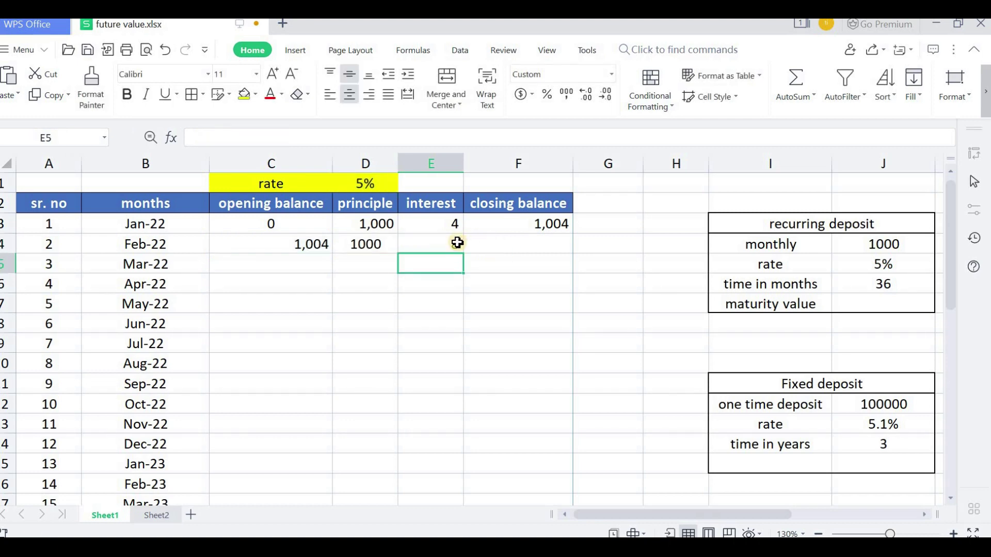
Step: Review the Feb-22 interest formula in E4 and leave it as it is
click(452, 244)
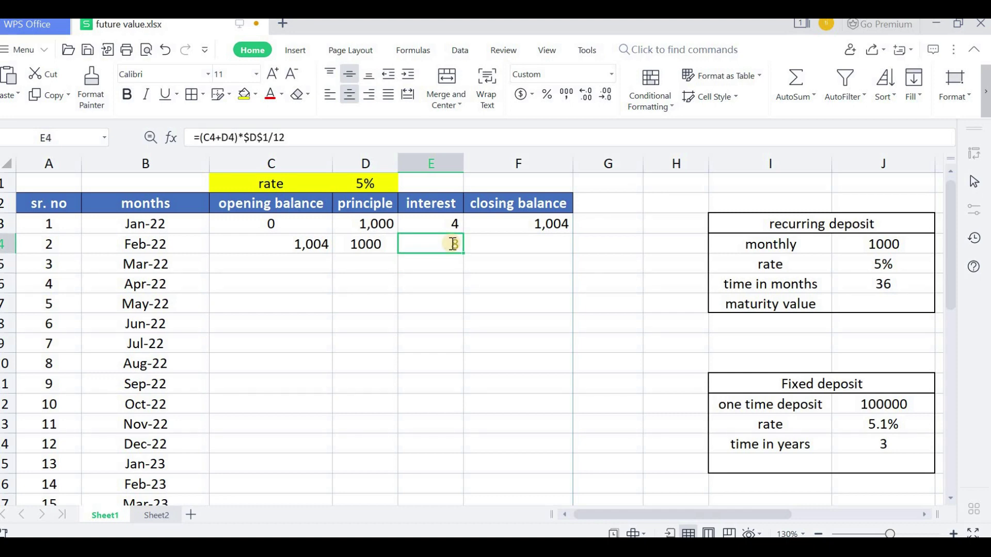
key(F2)
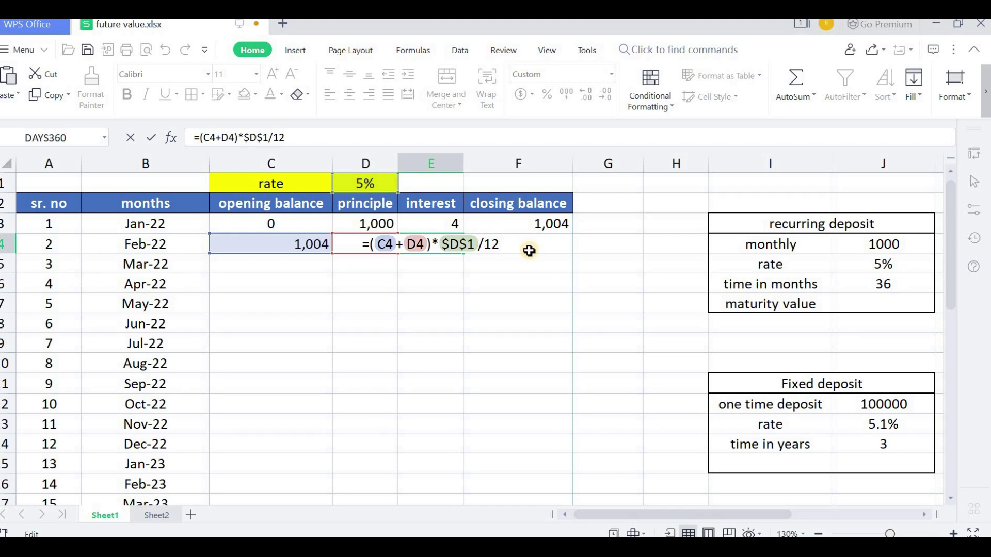
key(Return)
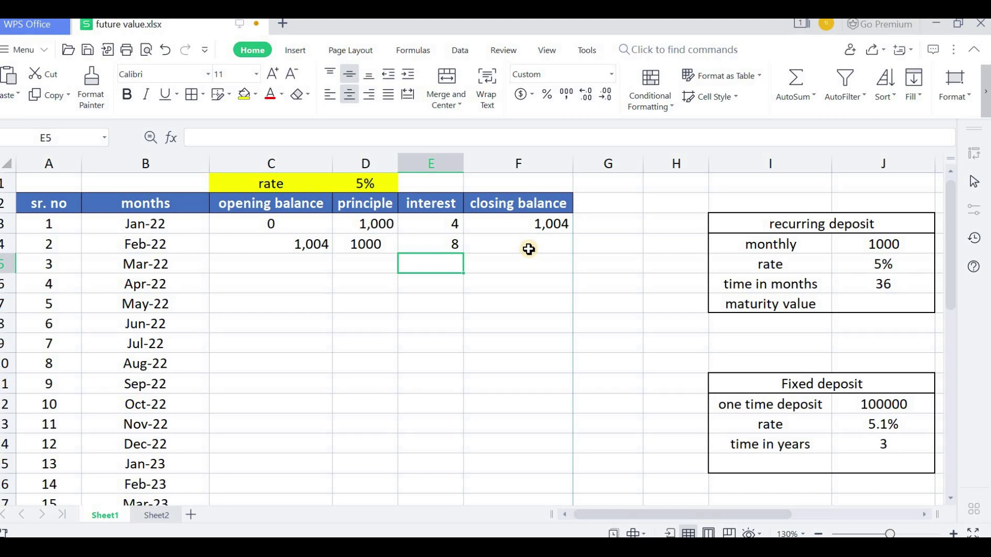
Step: Calculate the Feb-22 closing balance in F4 with the formula =C4+D4+E4
click(529, 249)
text(=)
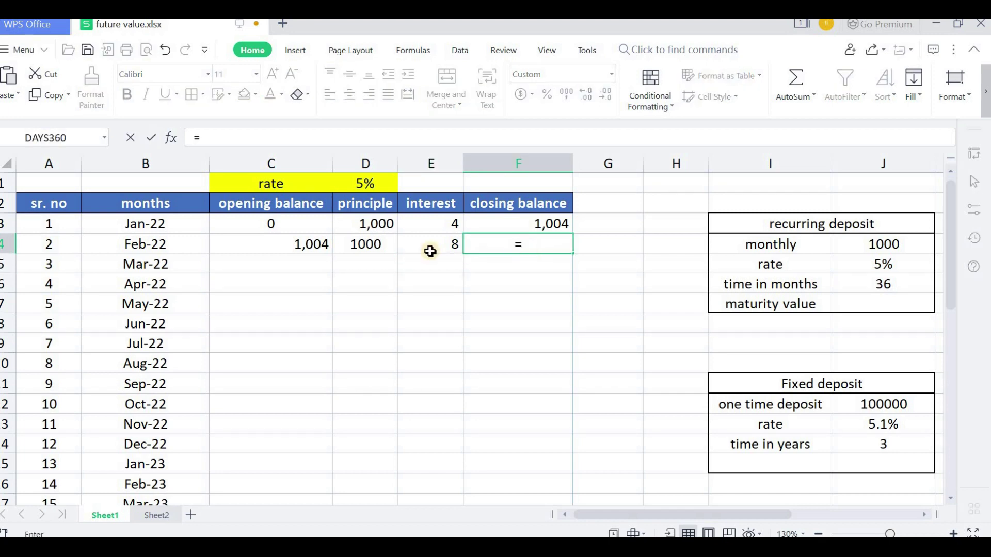
click(321, 244)
text(+)
click(367, 245)
text(+)
click(427, 245)
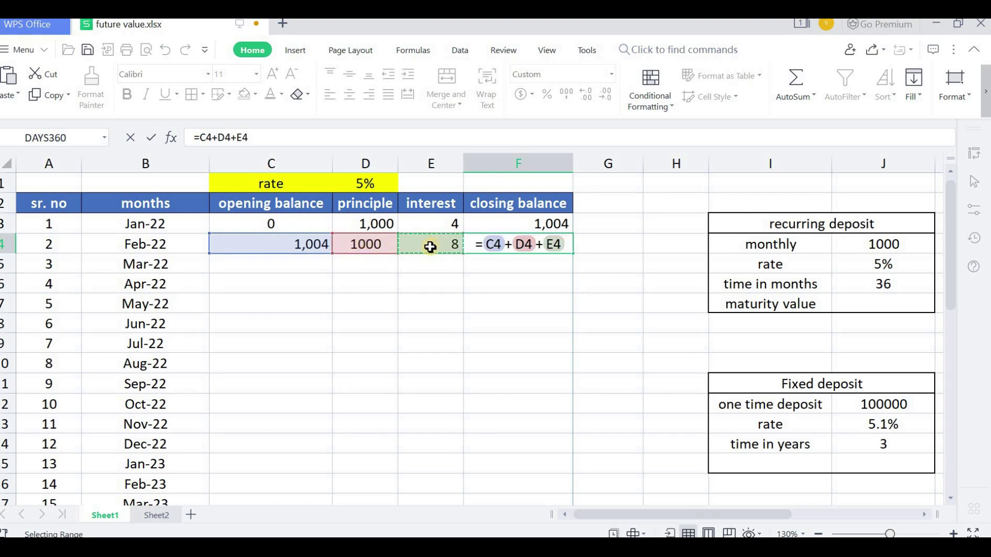
key(Return)
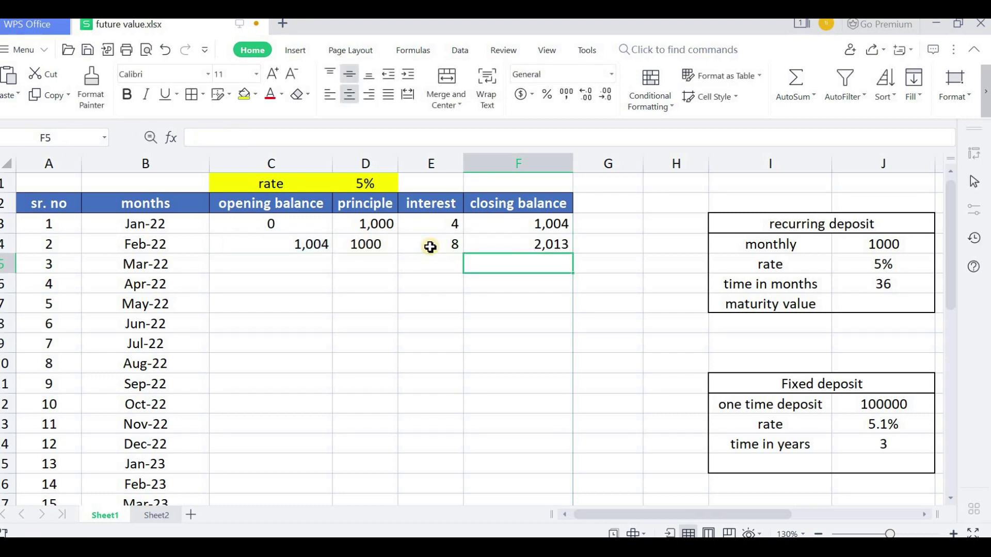
Step: In the Mar-22 row, enter 1000 as the principle in D5 and link the opening balance in C5 to F4
click(293, 263)
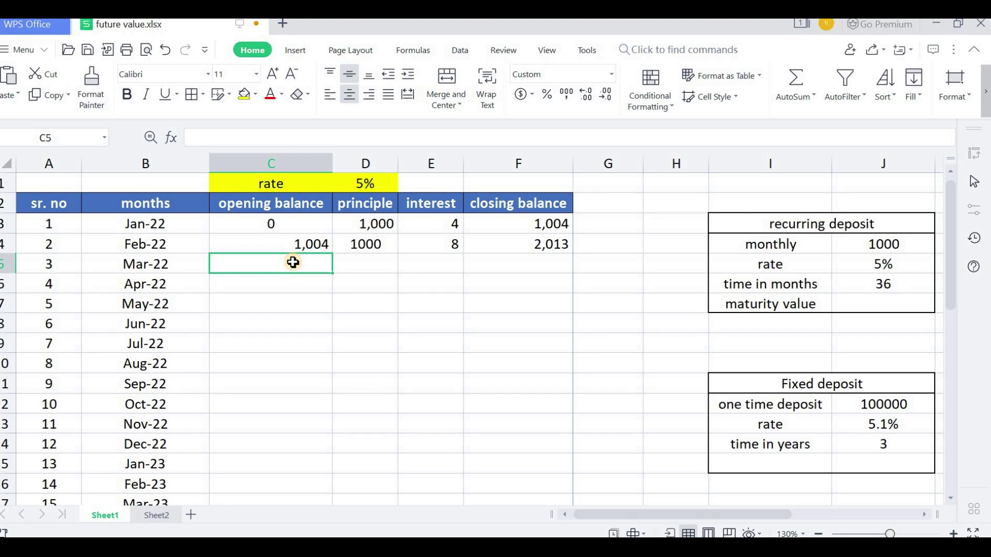
key(Right)
text(1000)
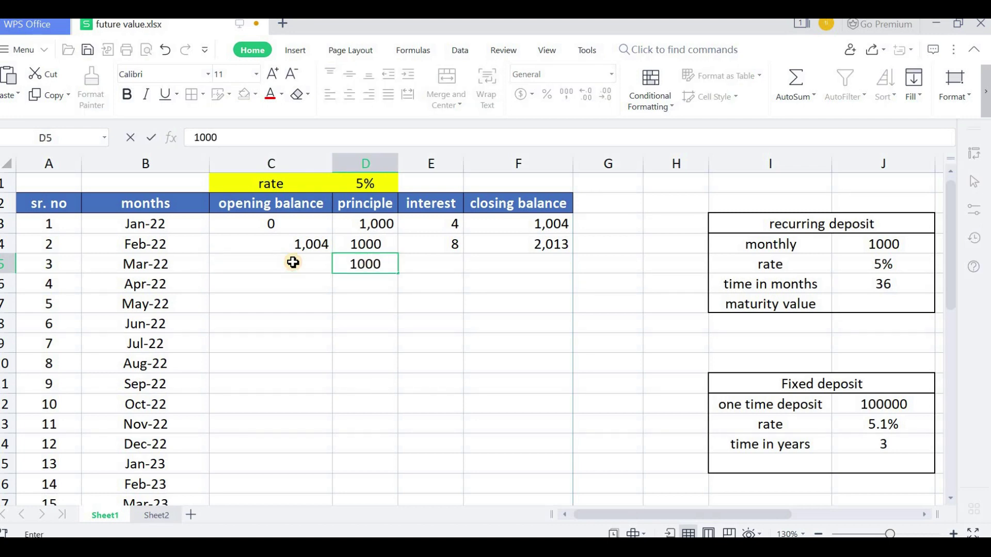
key(Left)
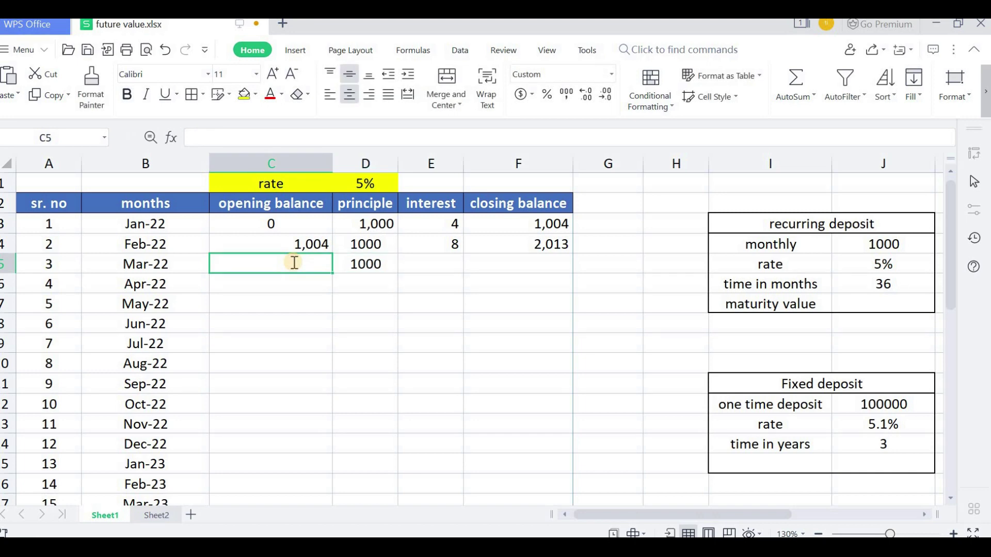
text(=)
click(520, 246)
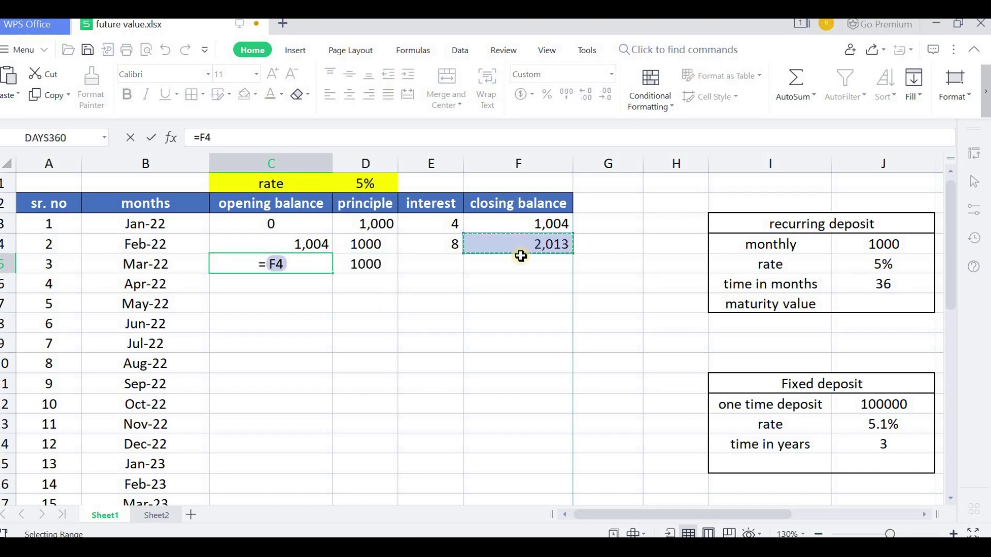
key(Return)
Step: Copy the E4 interest formula down to E5 for Mar-22 and check its cell references
click(435, 262)
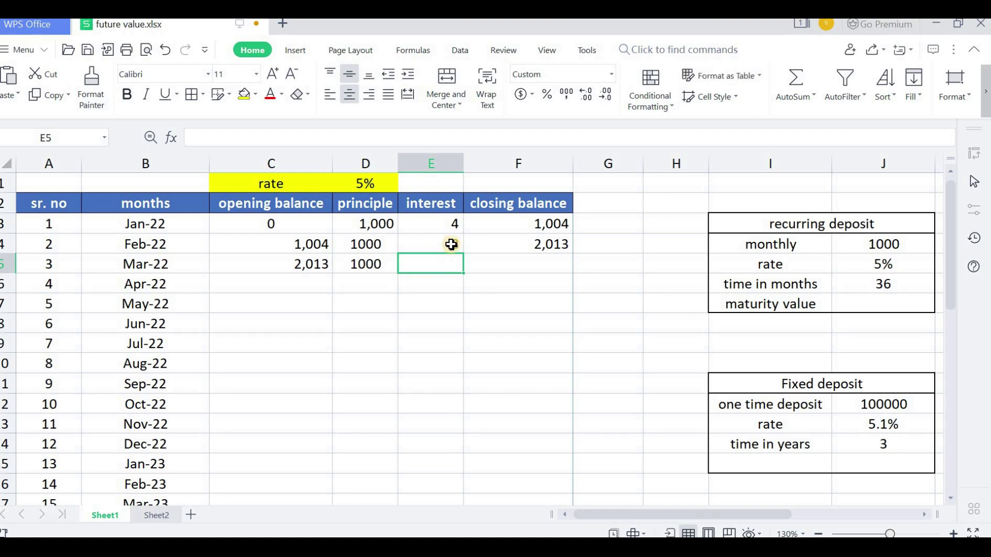
key(Up)
drag(464, 255, 460, 266)
click(451, 265)
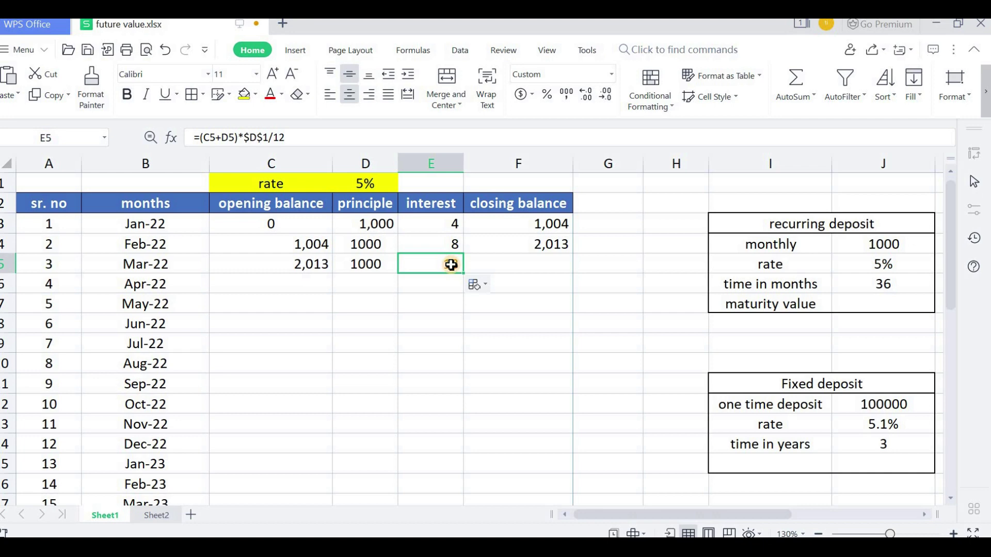
double_click(452, 265)
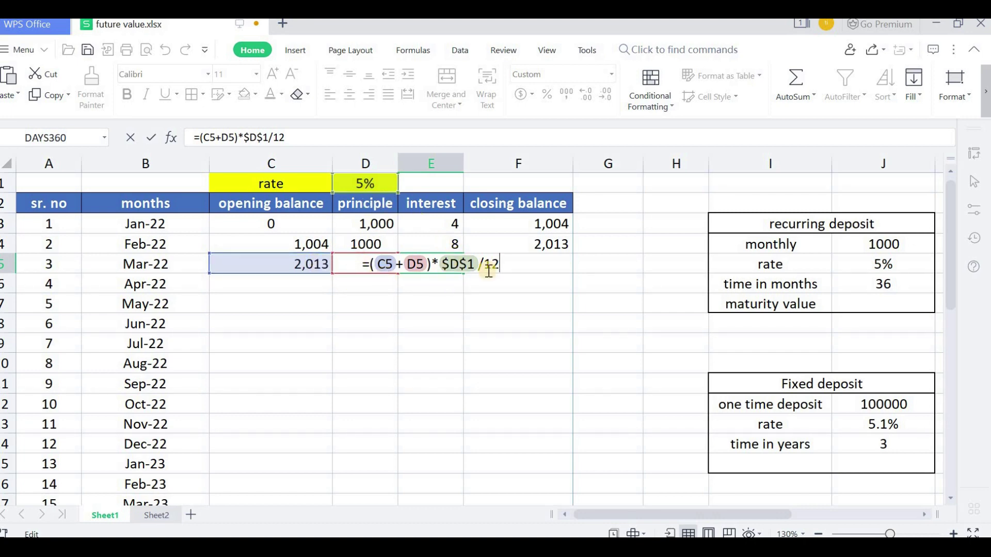
key(Return)
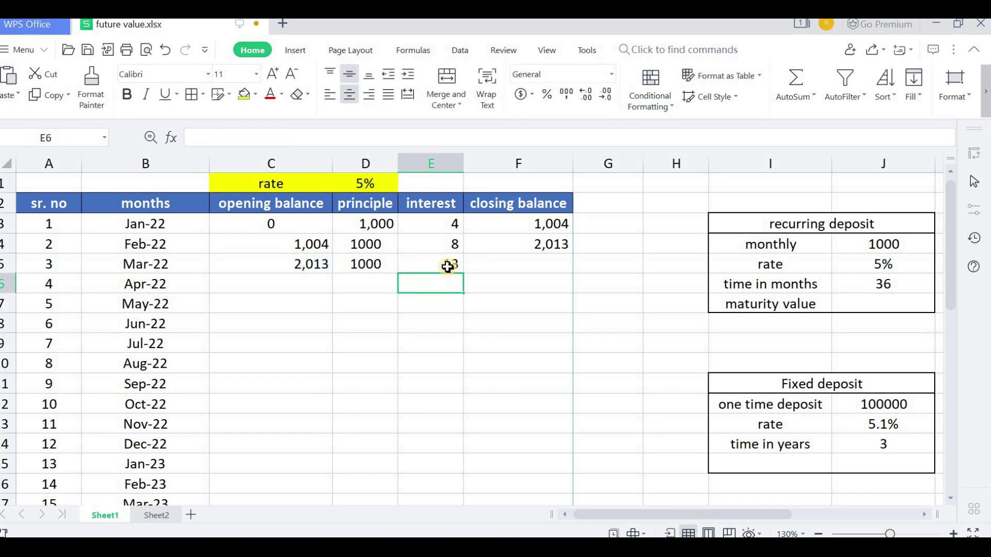
Step: Copy the closing balance formula from F4 down to F5 for Mar-22
click(504, 266)
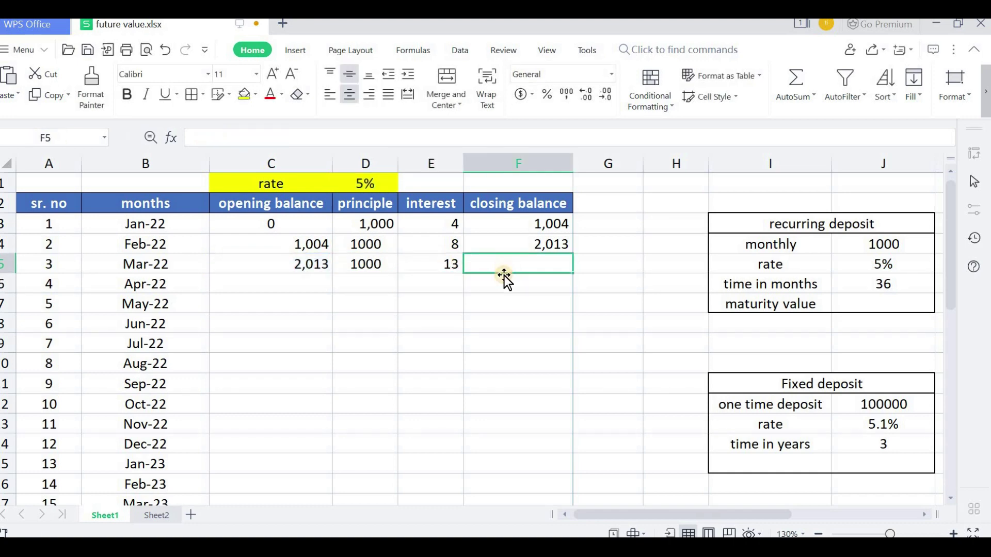
click(532, 243)
drag(571, 265, 571, 265)
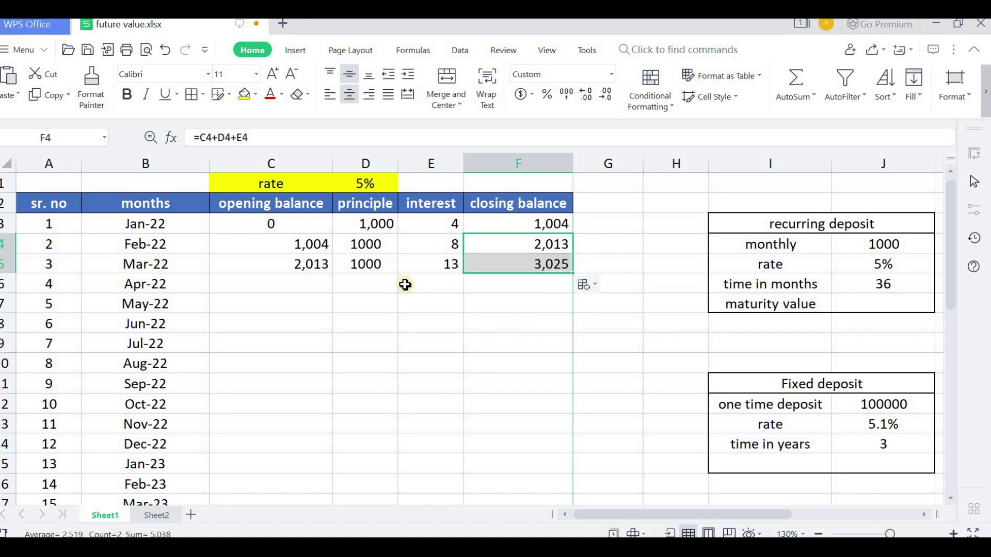
Step: Fill the Mar-22 row C5:F5 down through Dec-24 in row 38
drag(302, 262, 536, 265)
scroll(564, 309, down, 1)
scroll(563, 321, up, 1)
drag(572, 234, 560, 445)
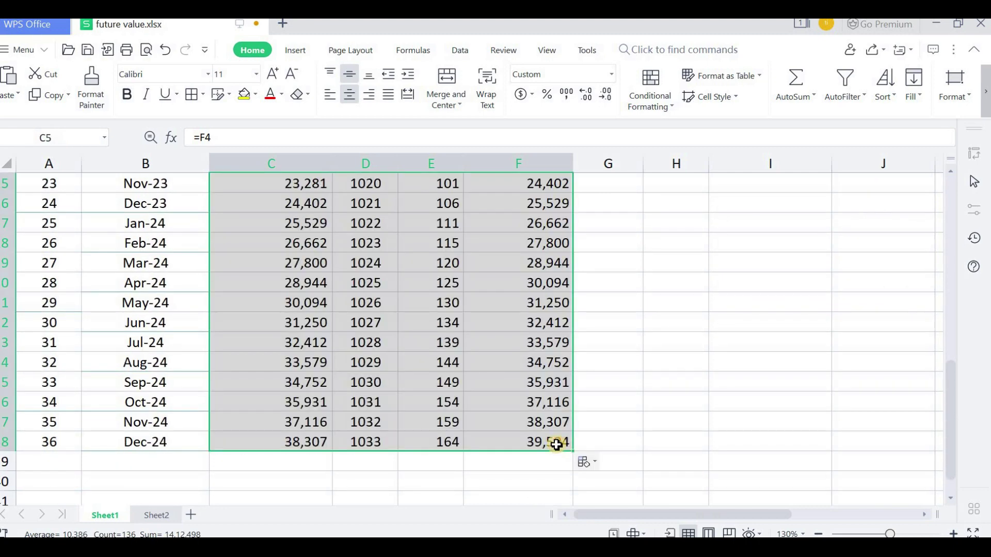
scroll(273, 379, up, 7)
scroll(274, 379, up, 2)
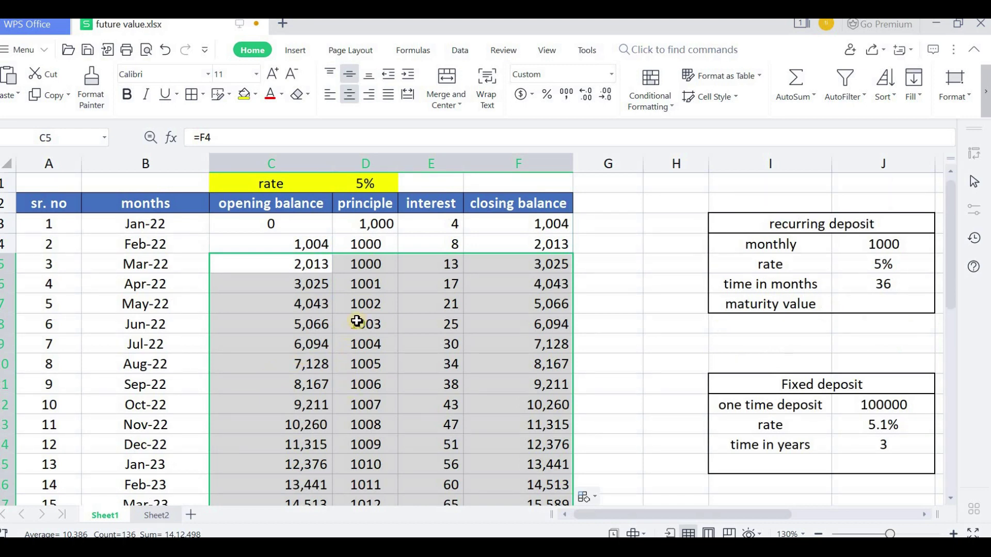
Step: Replace the increasing principle values with a constant 1,000 by copying D3 down through D38
click(381, 266)
scroll(366, 325, down, 1)
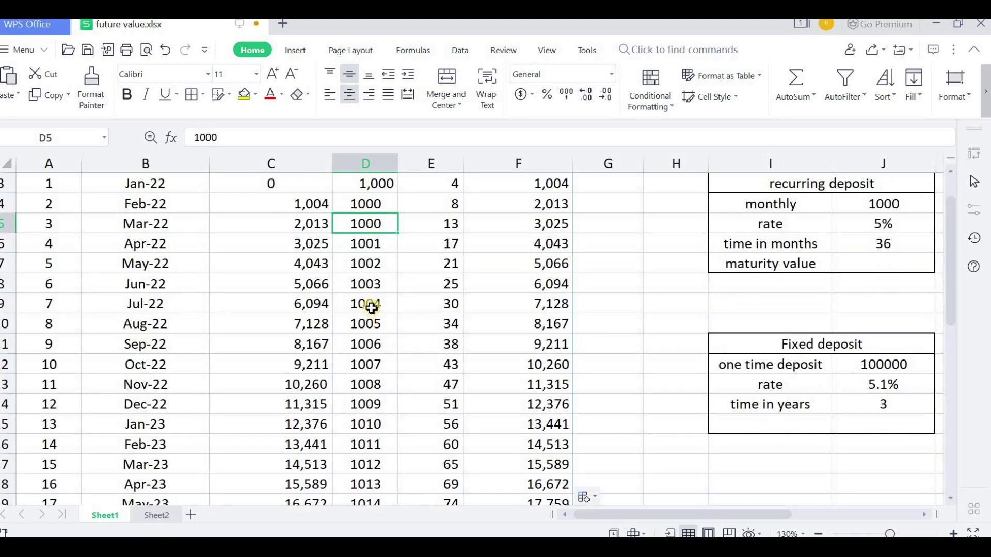
scroll(357, 405, down, 8)
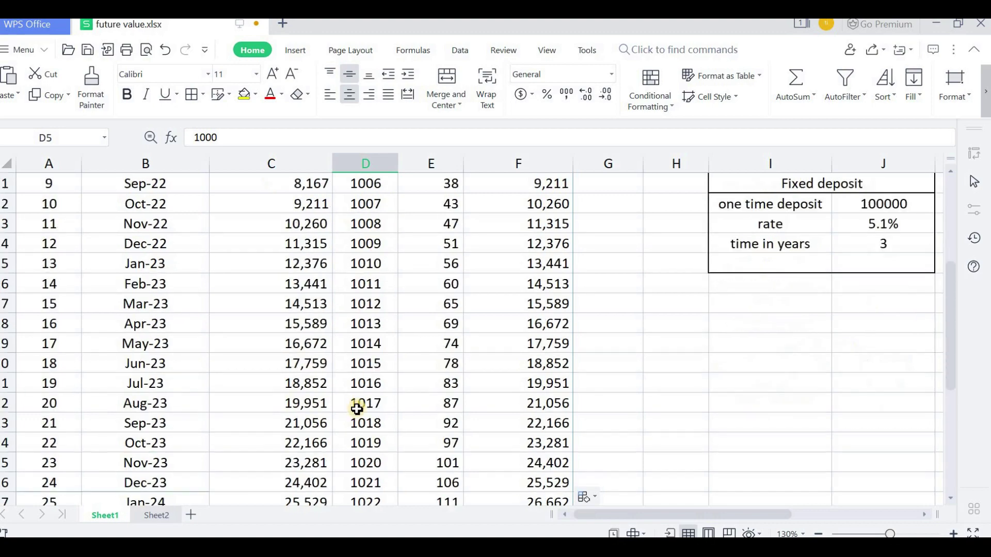
shift+click(371, 405)
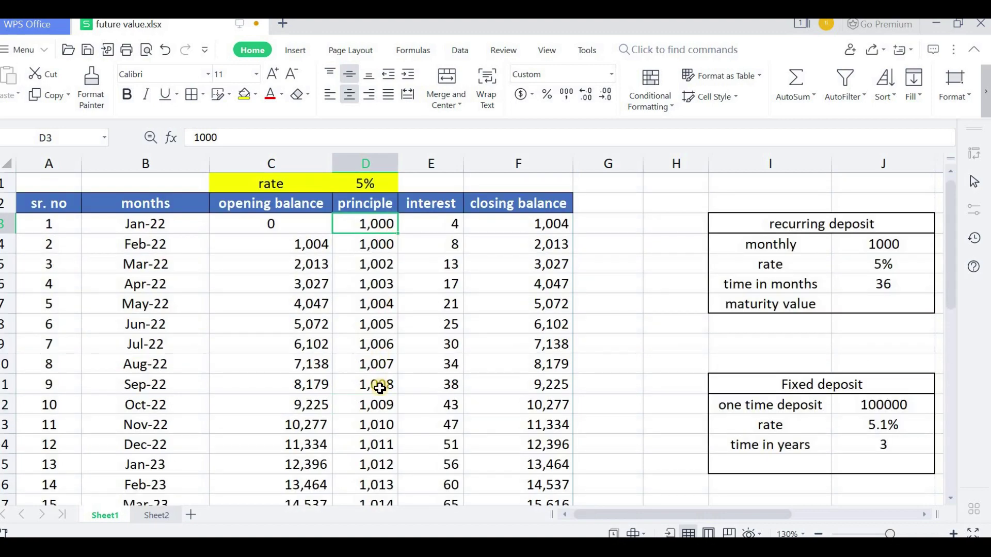
scroll(380, 397, down, 9)
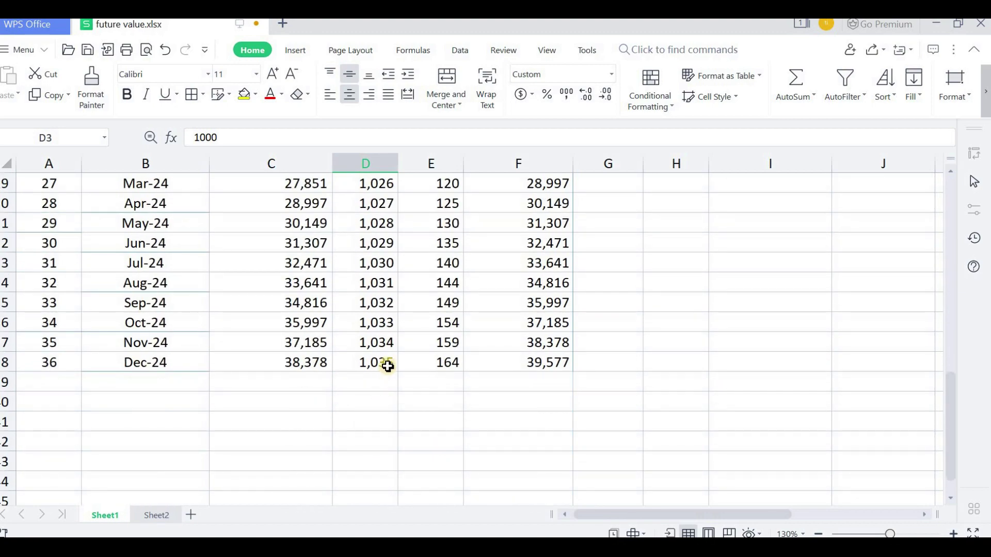
shift+click(388, 366)
key(ctrl+d)
click(388, 366)
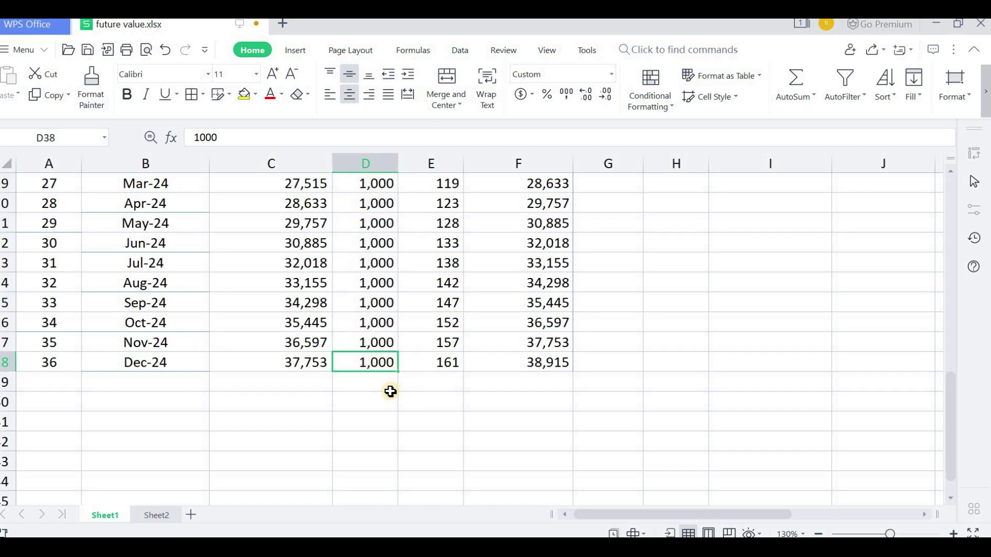
scroll(390, 392, up, 10)
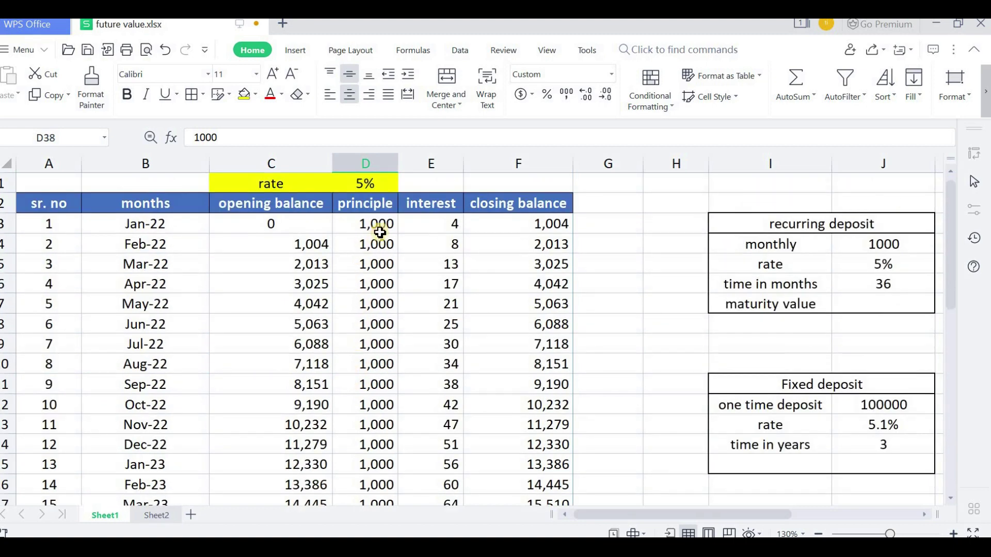
click(382, 227)
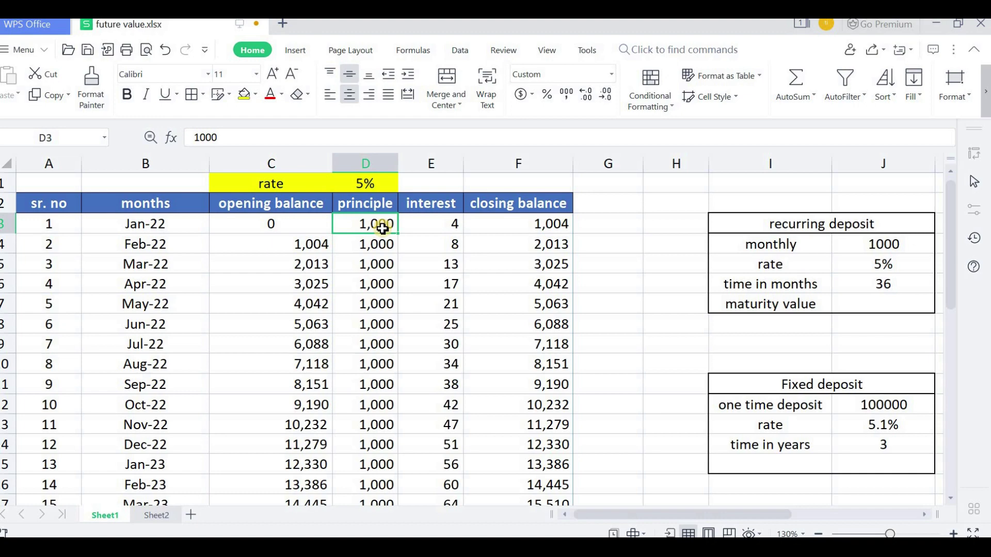
Step: Look up the Dec-24 closing balance in F38 and record it as 38915 in H1
scroll(382, 228, down, 8)
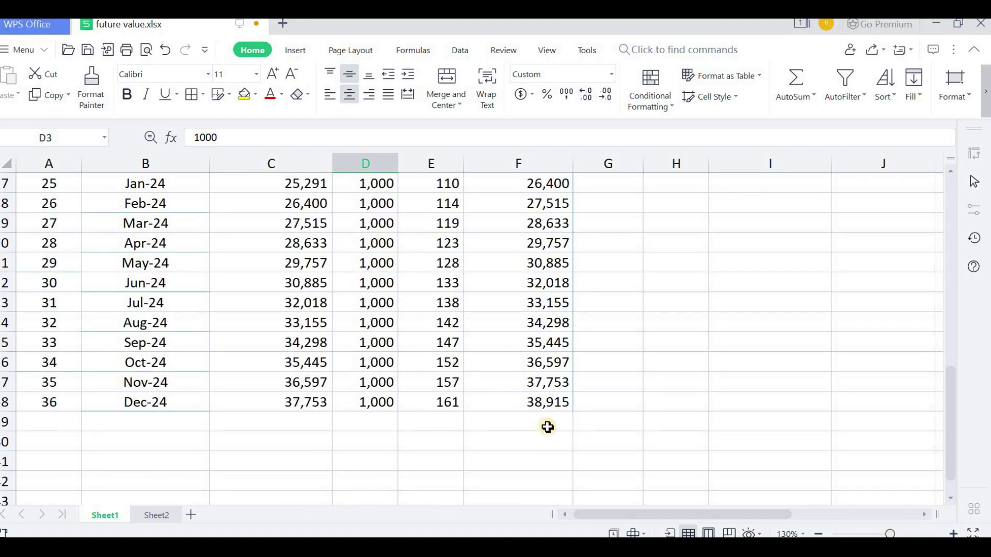
click(561, 401)
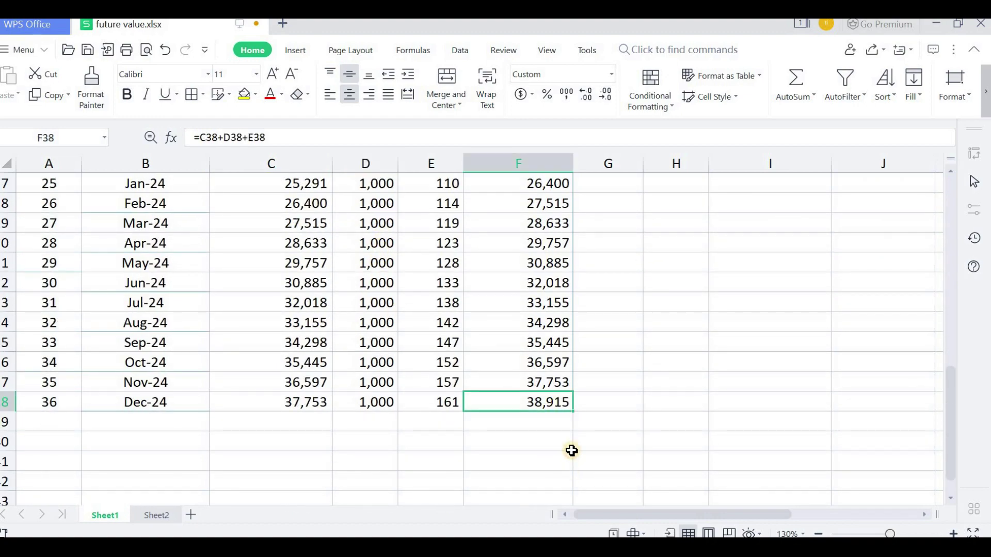
scroll(439, 380, up, 3)
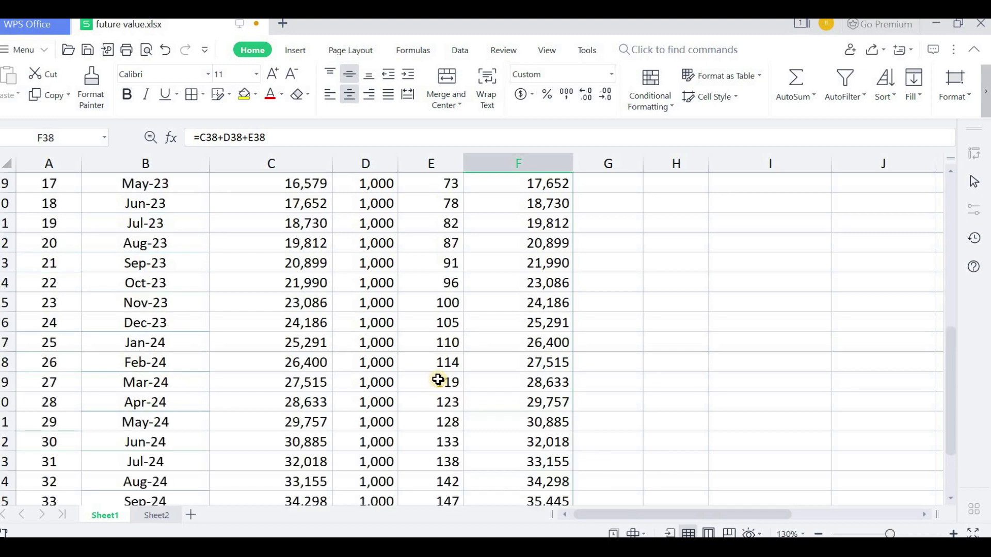
scroll(439, 380, down, 3)
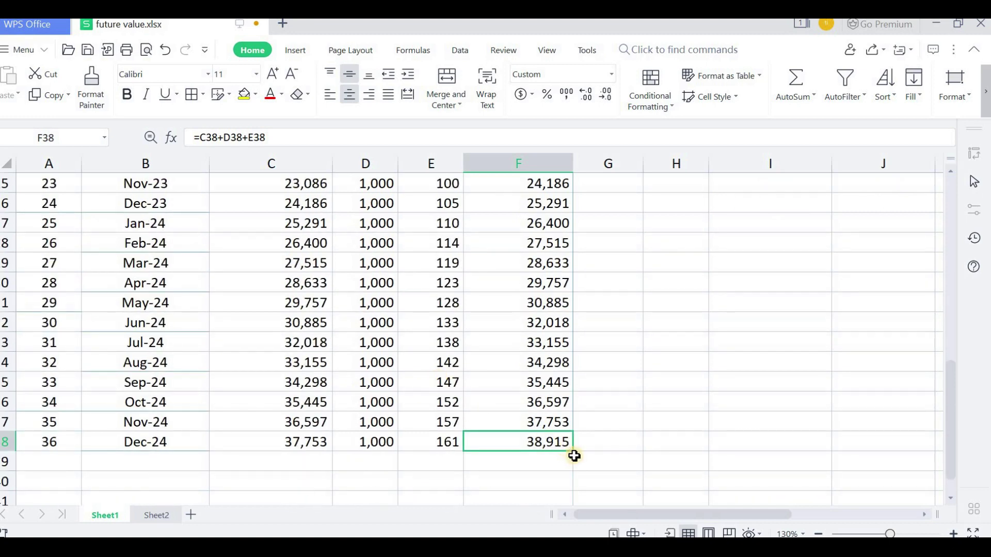
scroll(583, 460, up, 8)
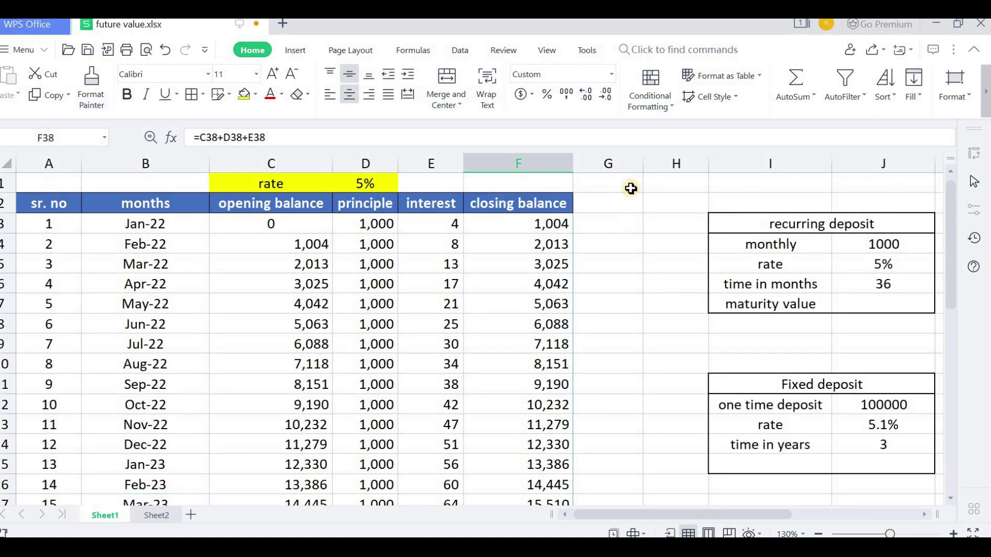
click(664, 188)
text(3)
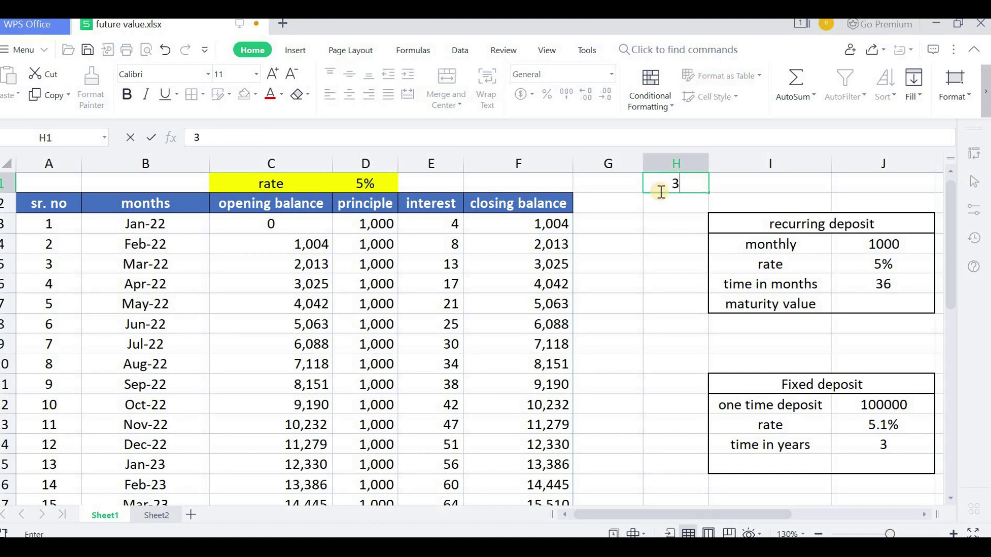
text(8915)
key(Return)
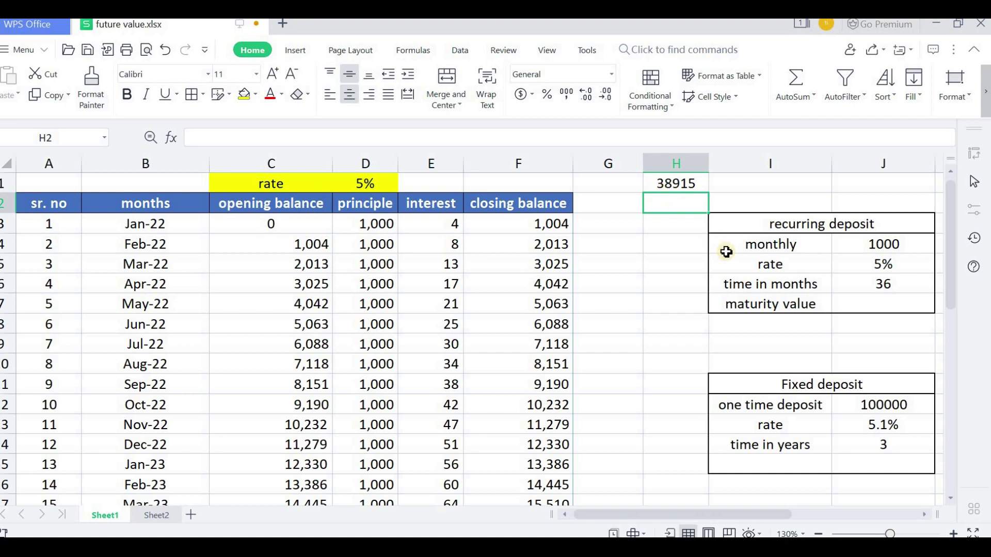
Step: Begin an FV formula in J7 for the recurring deposit, with J5/12 as the rate and J6 as the number of periods
click(875, 309)
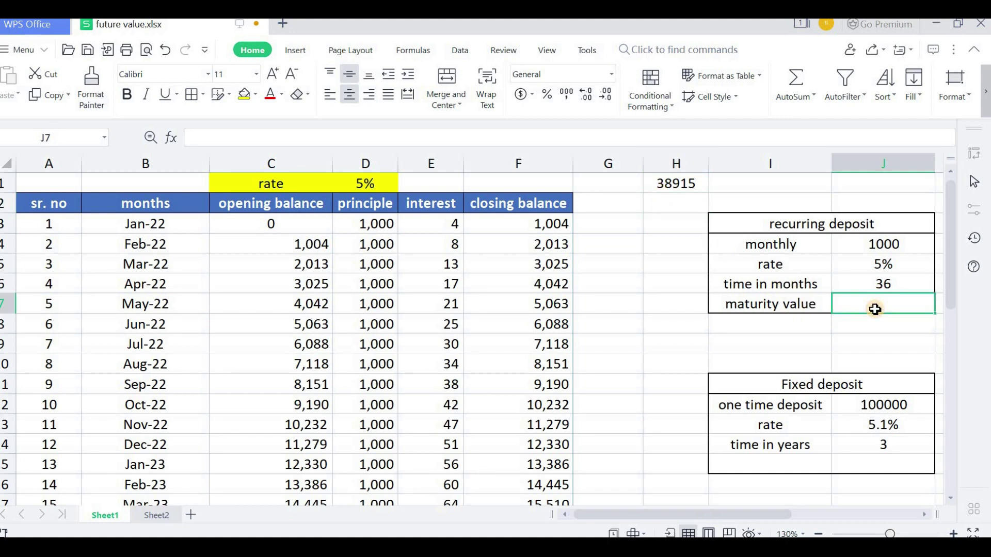
scroll(875, 310, right, 2)
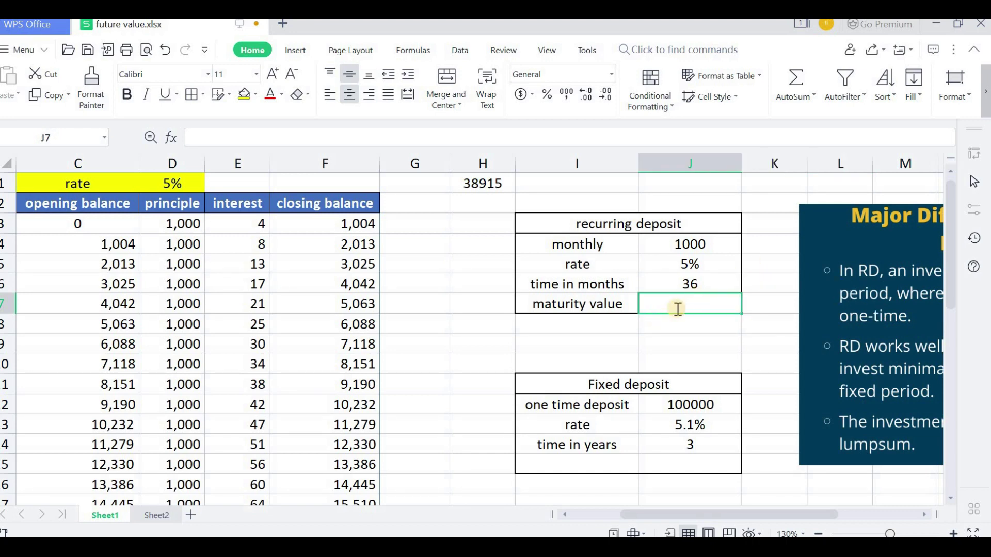
text(=fv)
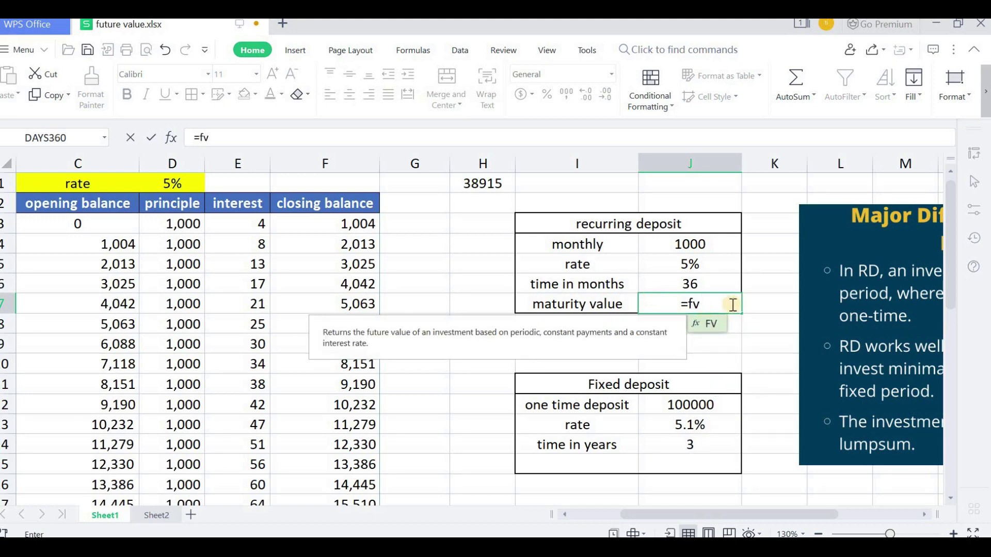
text(()
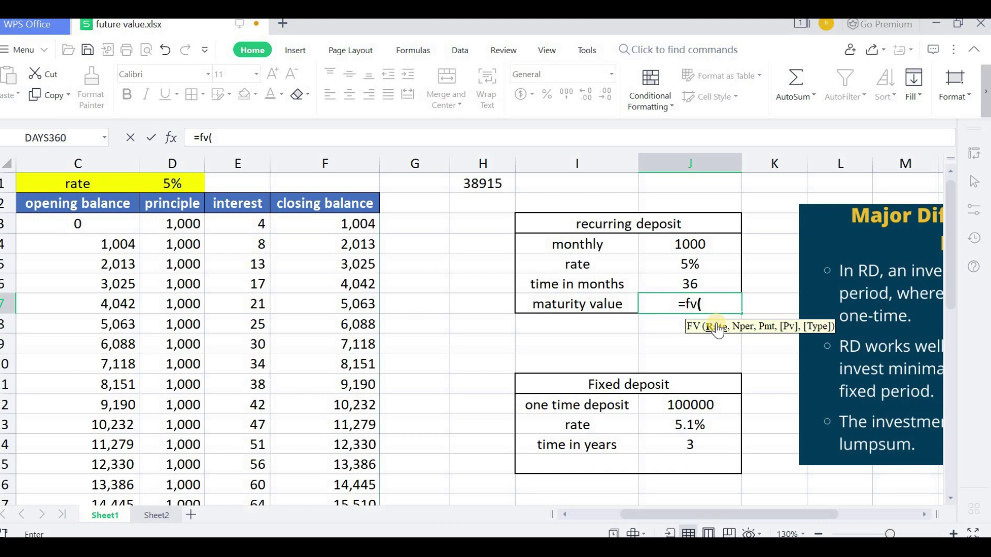
click(714, 265)
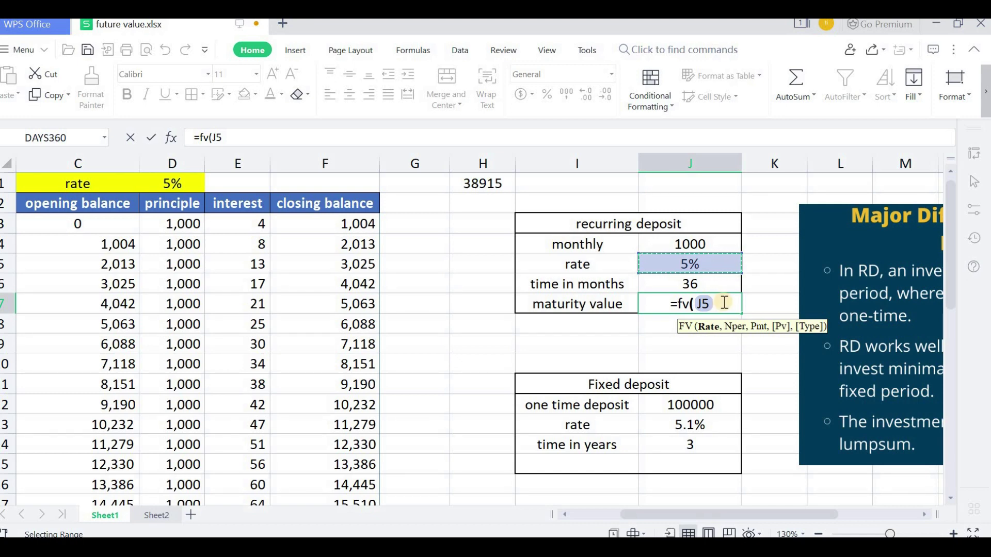
text(/12)
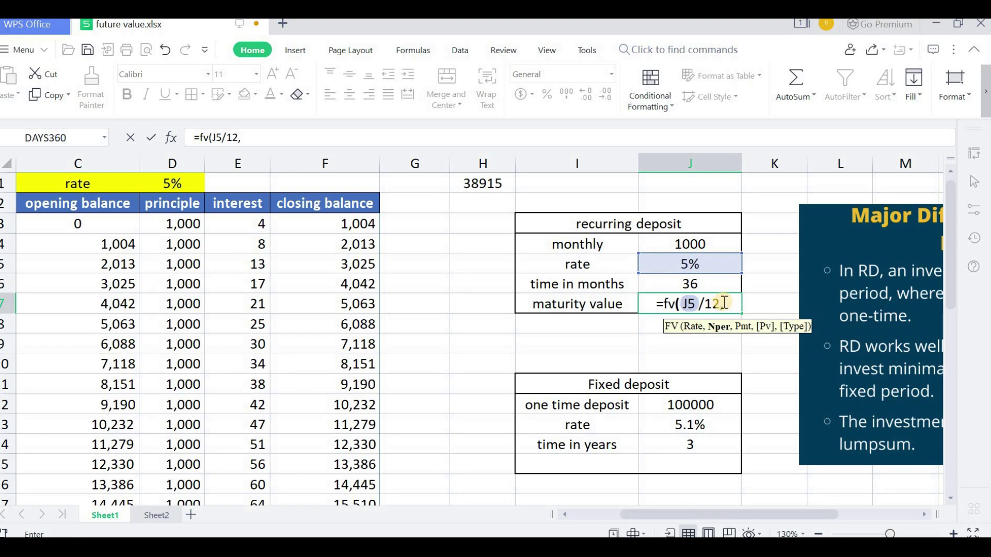
text(,)
click(718, 286)
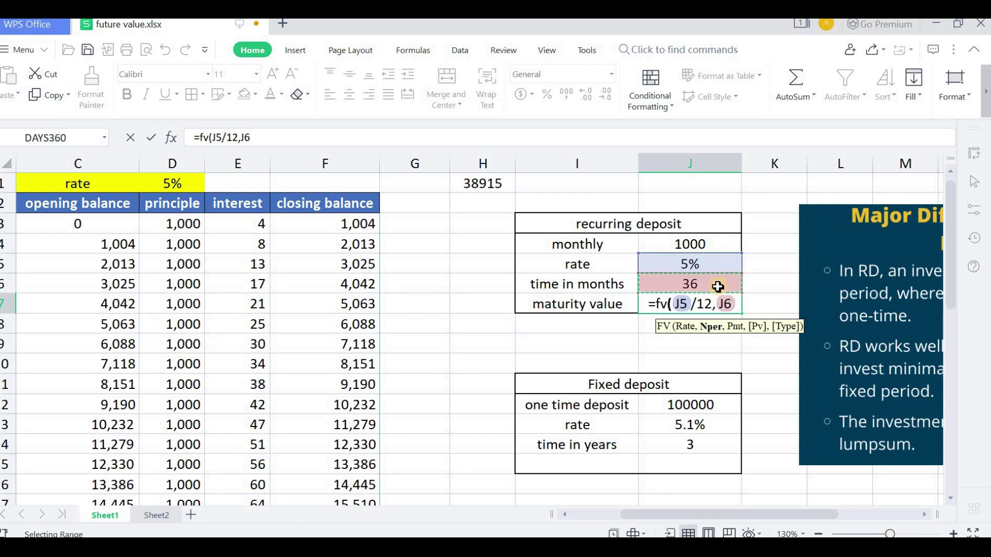
Step: Complete the J7 formula with payment -J4, present value 0 and type 1, giving =FV(J5/12,J6,-J4,0,1)
text(,)
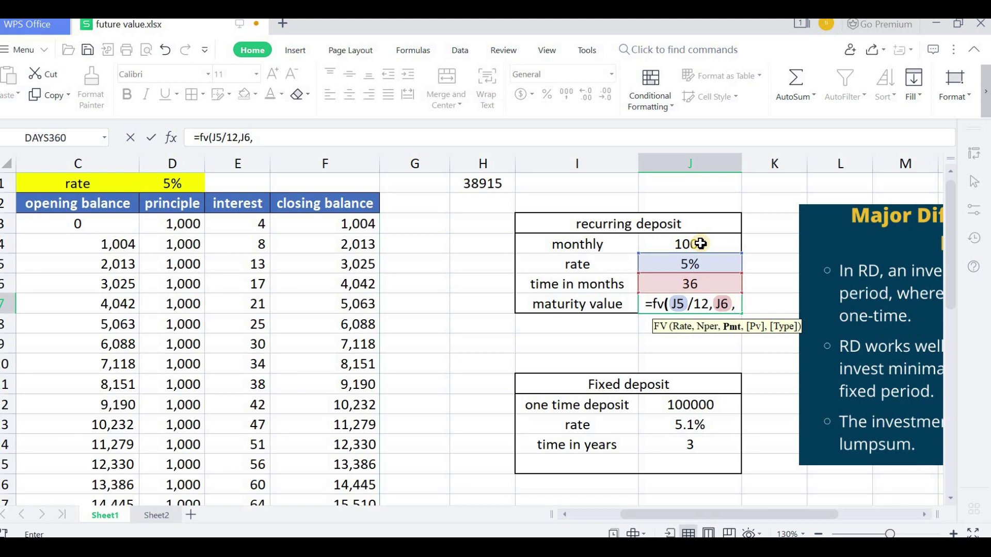
text(-)
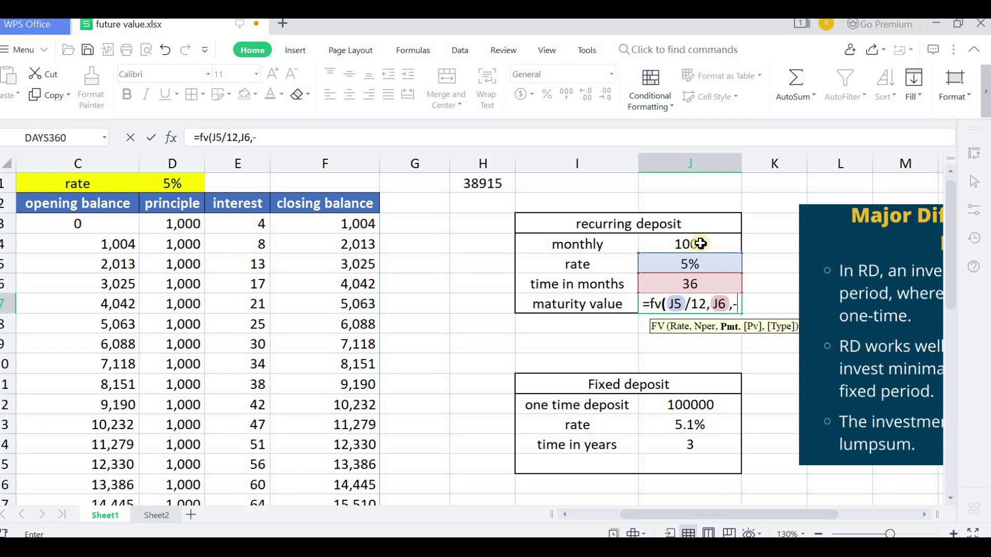
click(700, 243)
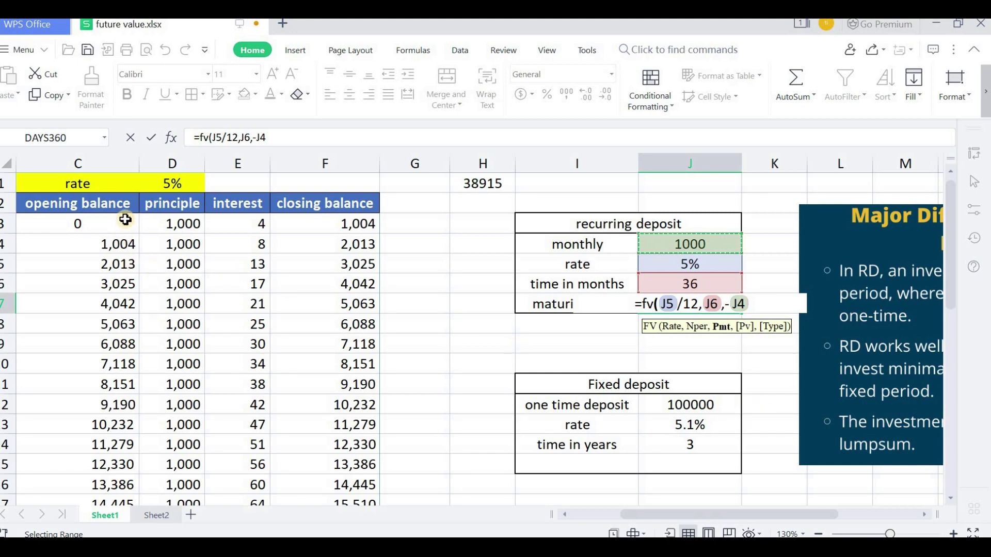
text(,)
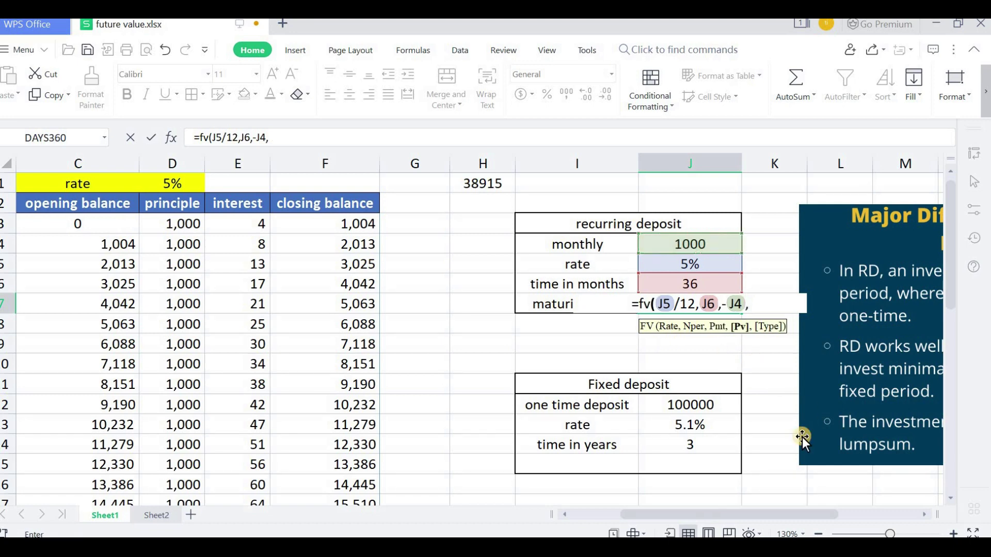
text(0)
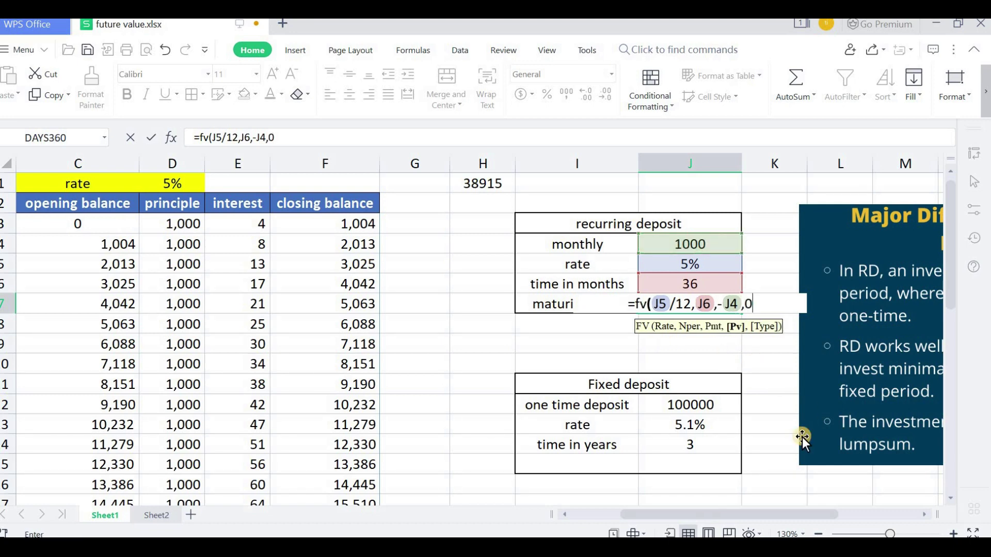
text(,)
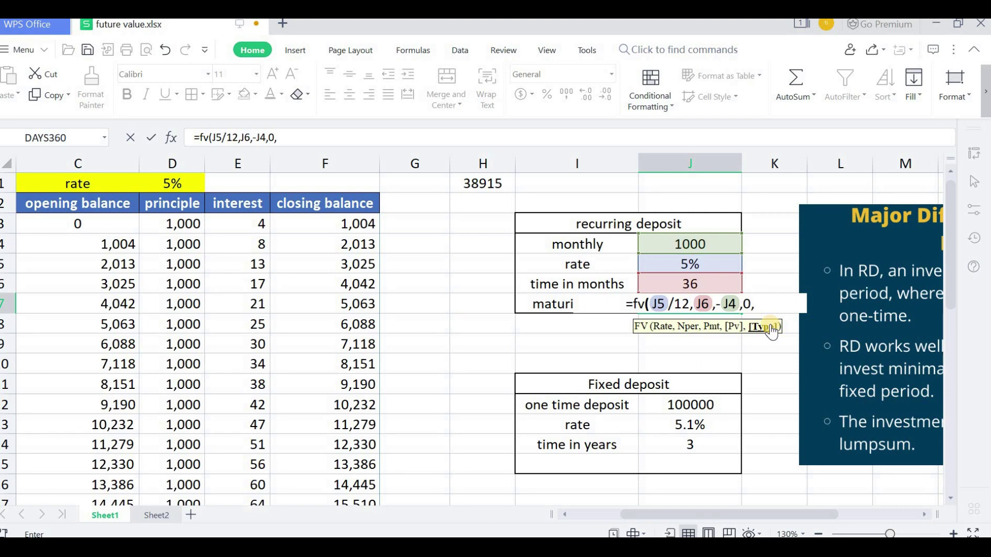
text(0)
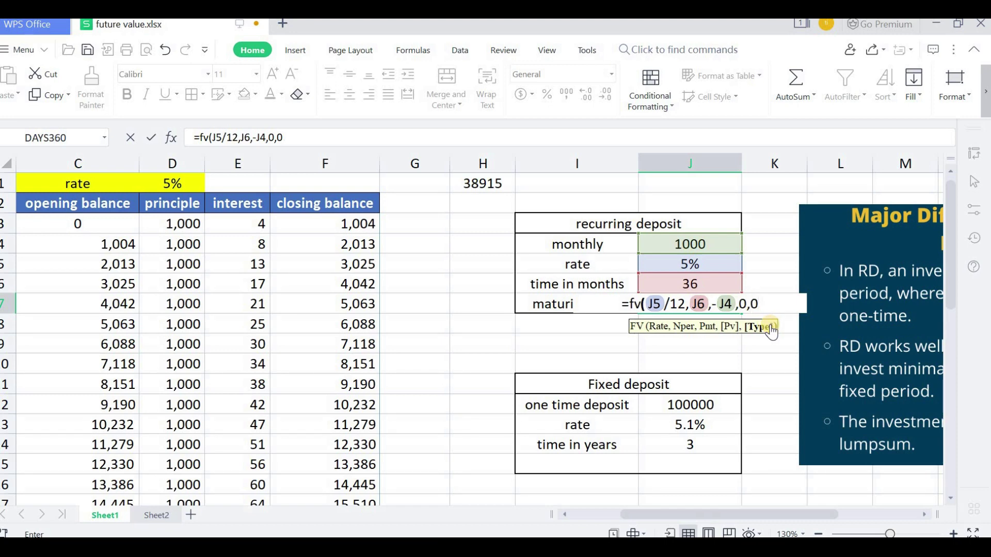
key(BackSpace)
text(1))
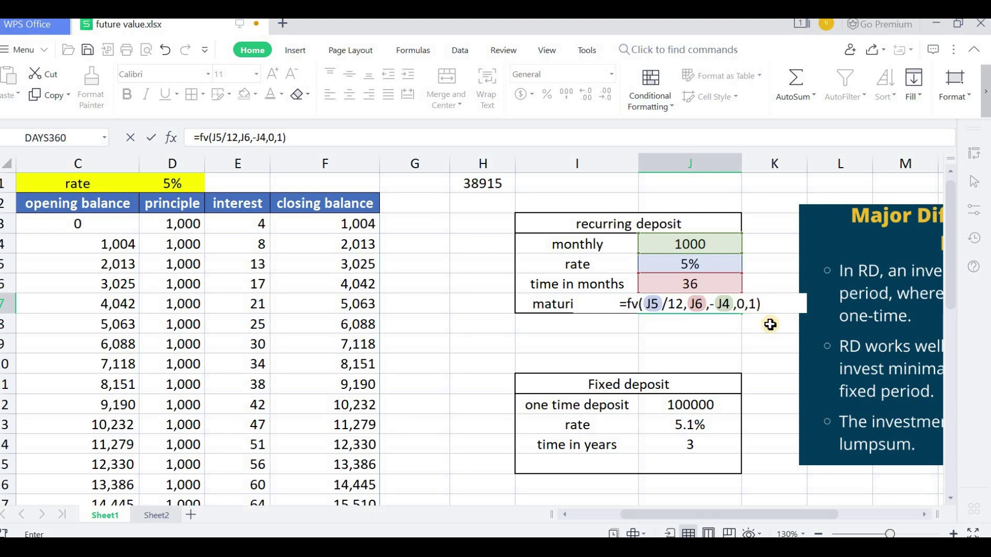
key(Return)
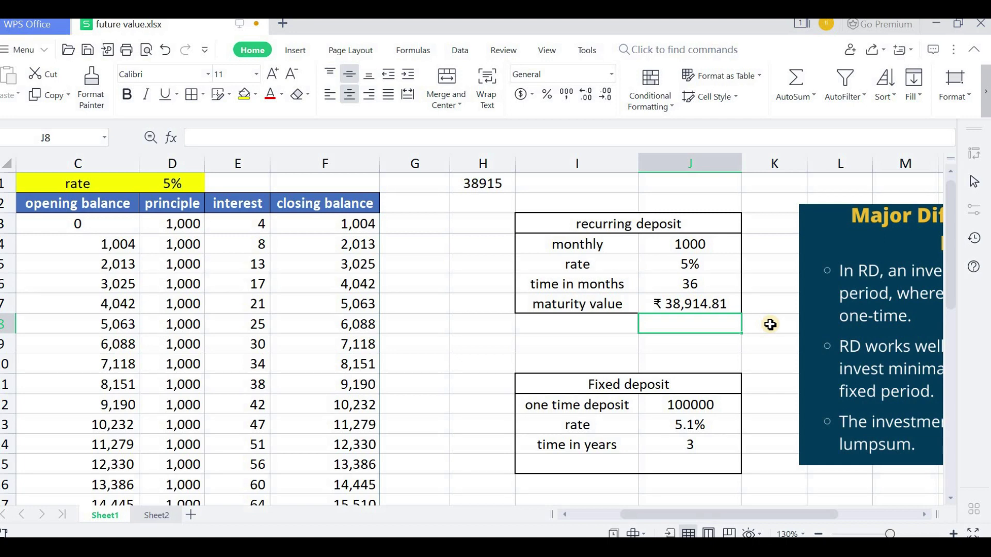
Step: Format the recurring deposit maturity value in J7 to show no decimal places
click(694, 303)
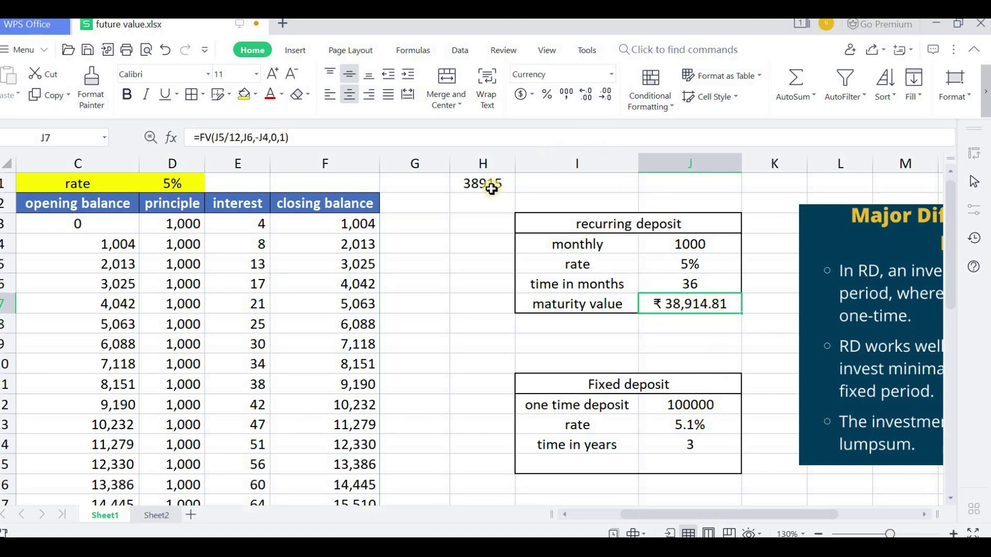
click(606, 101)
click(605, 101)
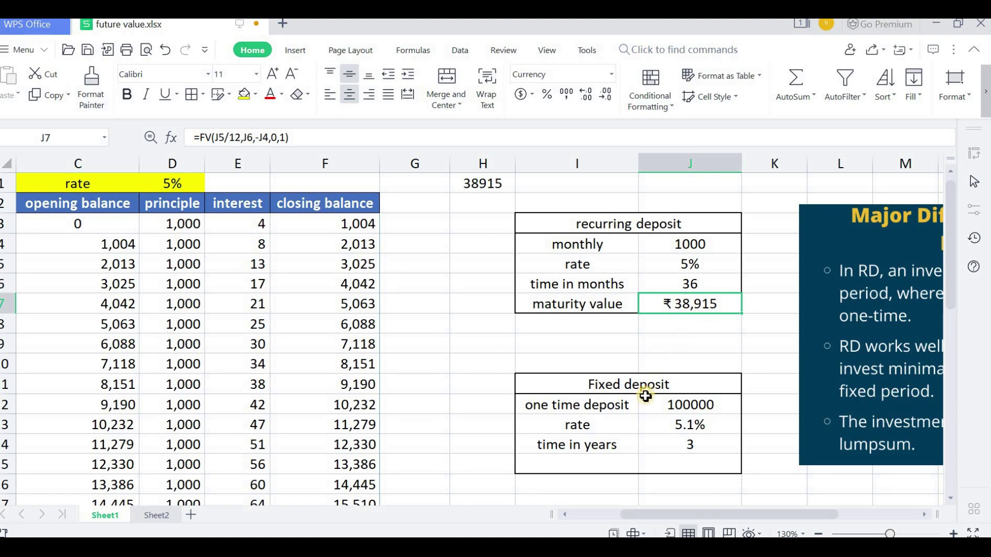
Step: Enter the label "maurity value" in I15 of the Fixed deposit table
click(592, 470)
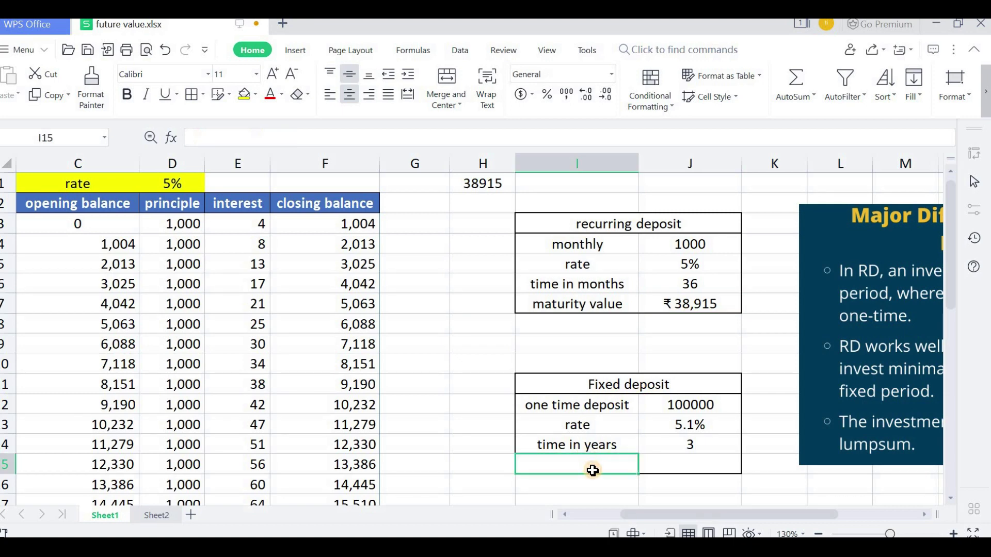
text(maurit)
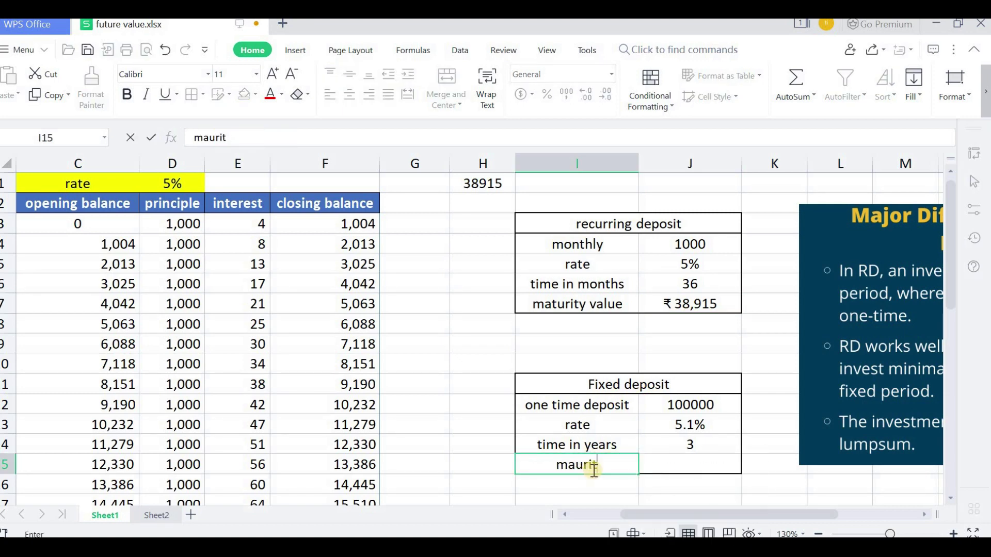
text(y value)
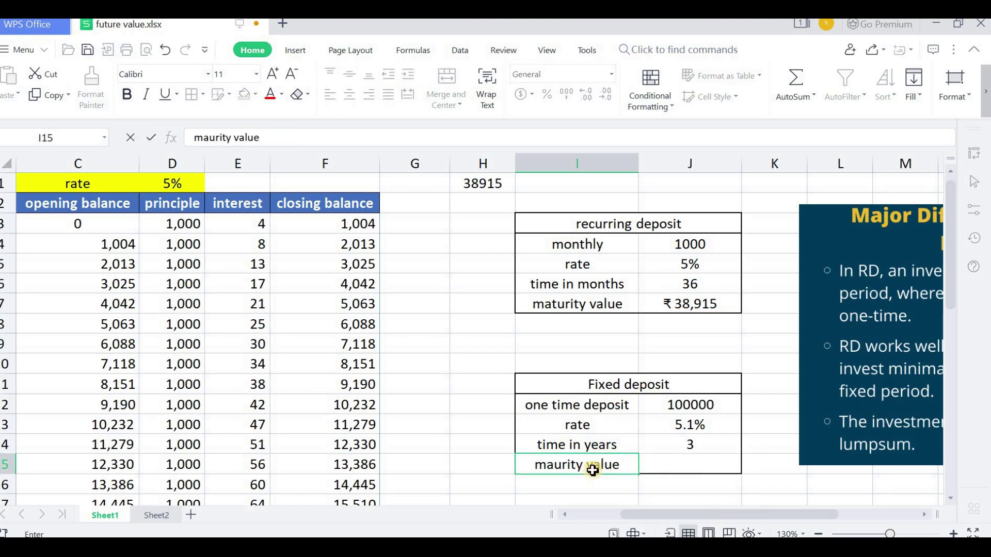
key(Tab)
Step: Begin an FV formula in J15 for the fixed deposit, with J13 as the rate and J14 as the number of periods
text(=)
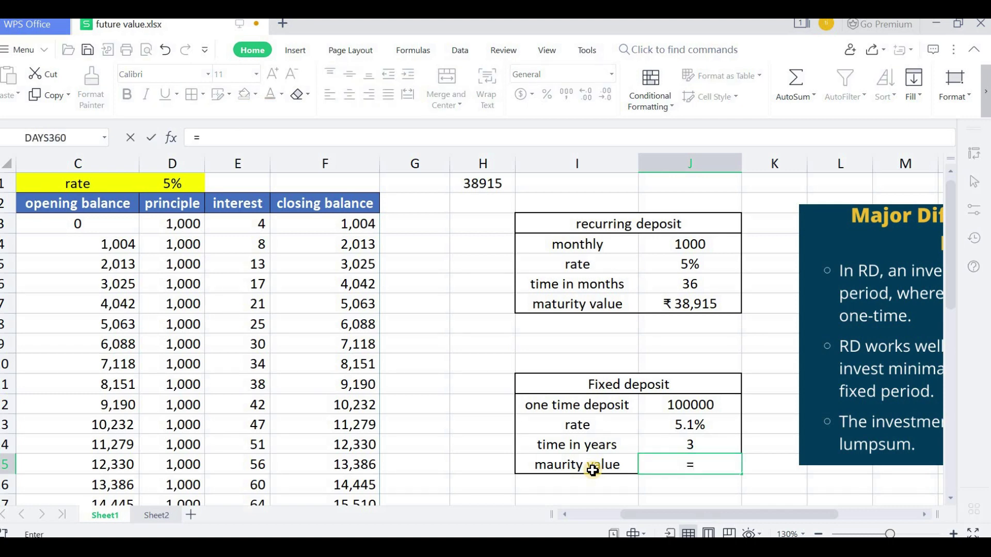
text(fv)
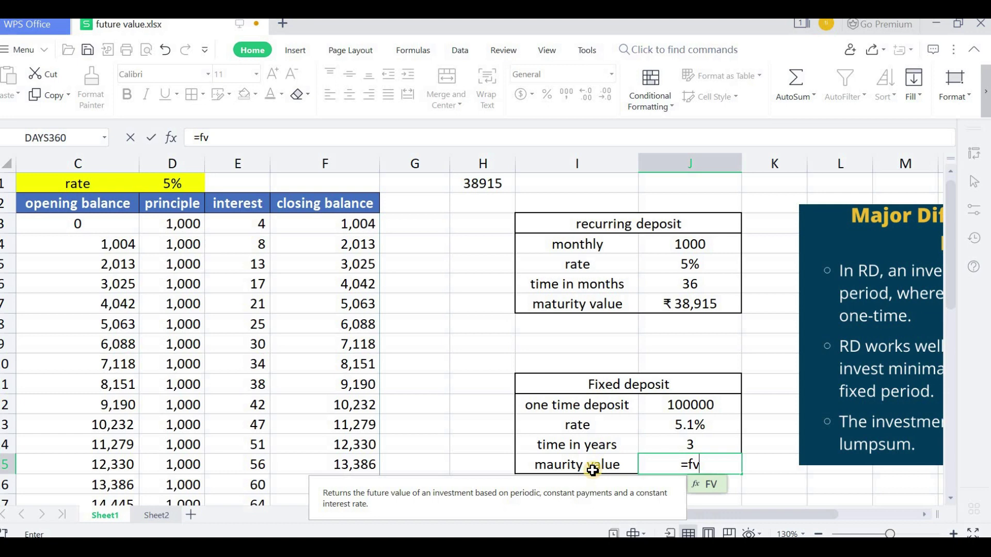
text(()
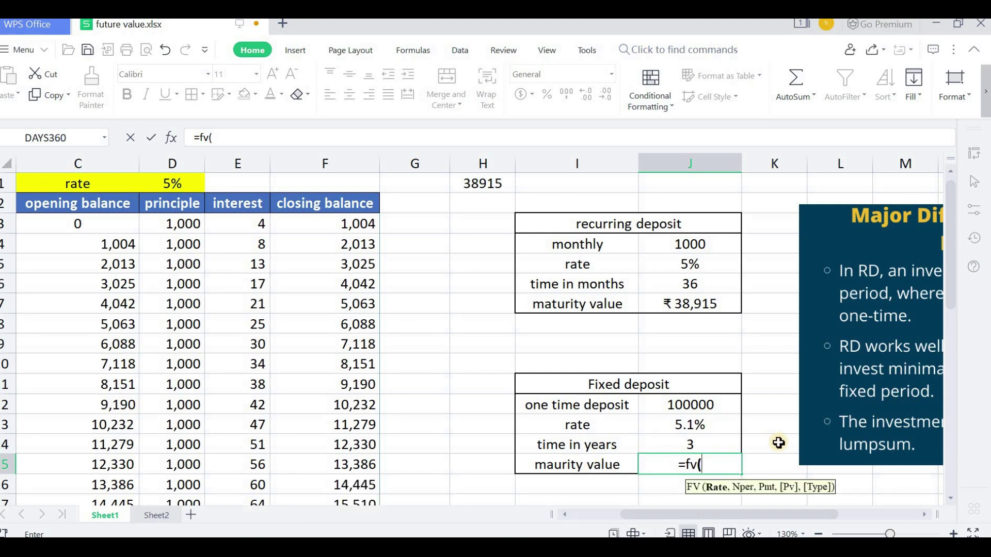
click(723, 427)
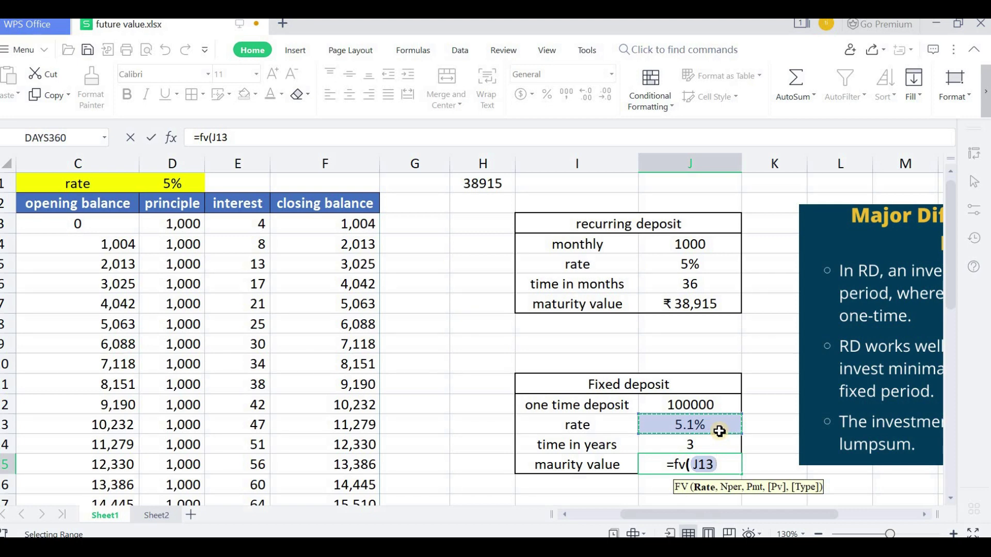
text(,)
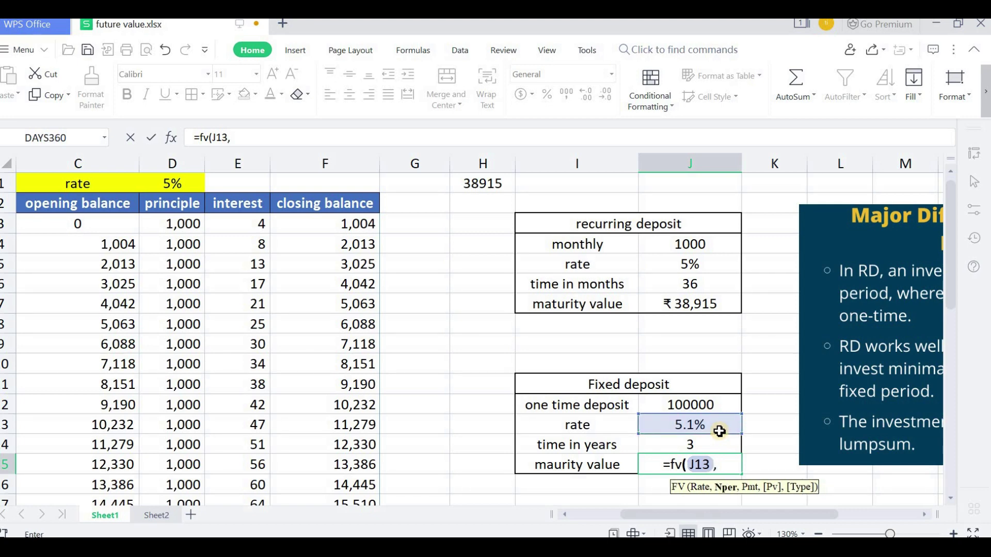
click(687, 447)
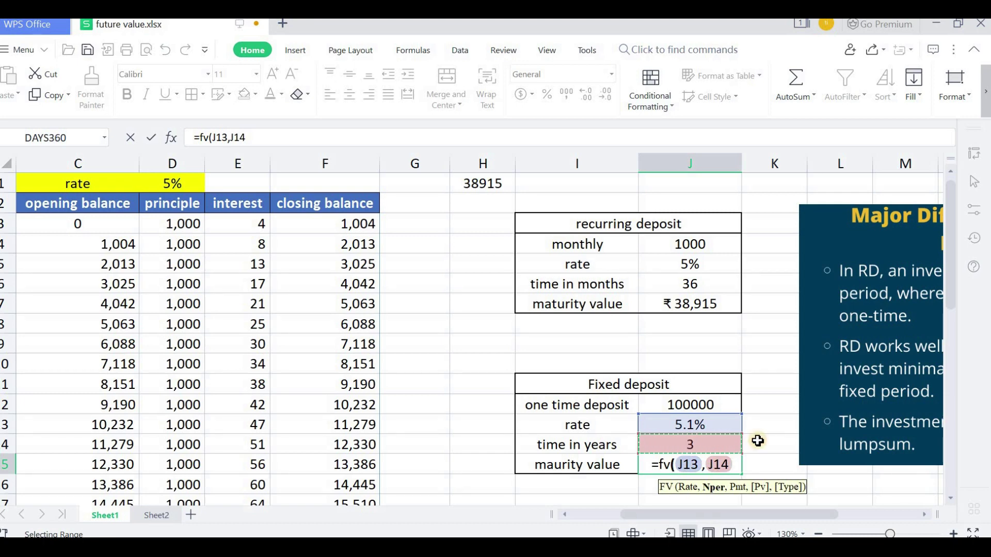
Step: Complete the J15 formula with payment 0, present value -J12 and type 1, giving =FV(J13,J14,0,-J12,1)
text(,)
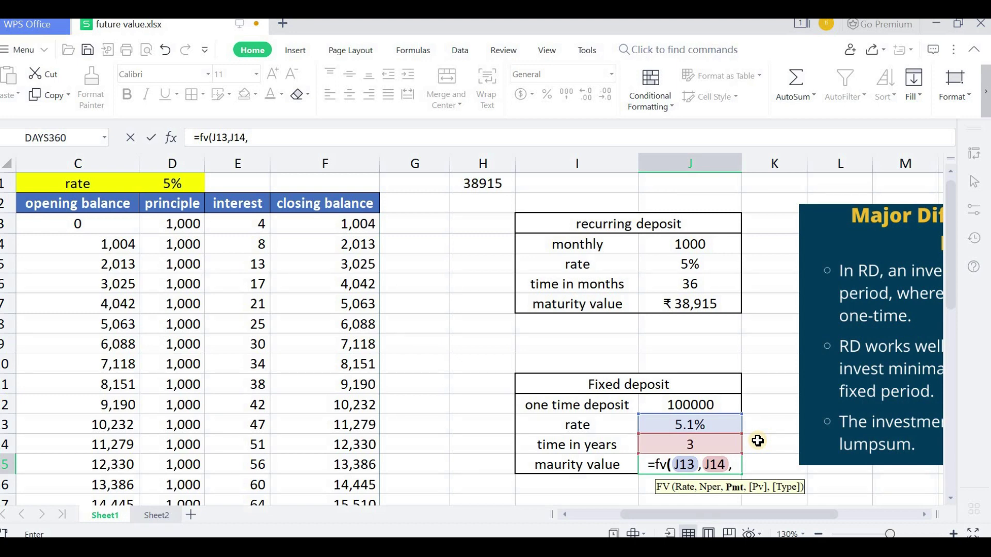
text(0)
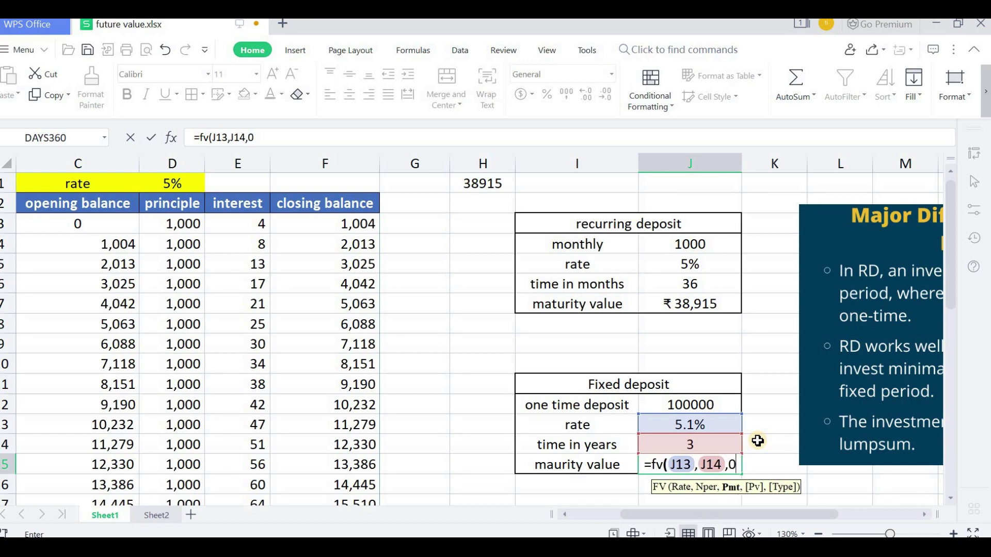
text(,)
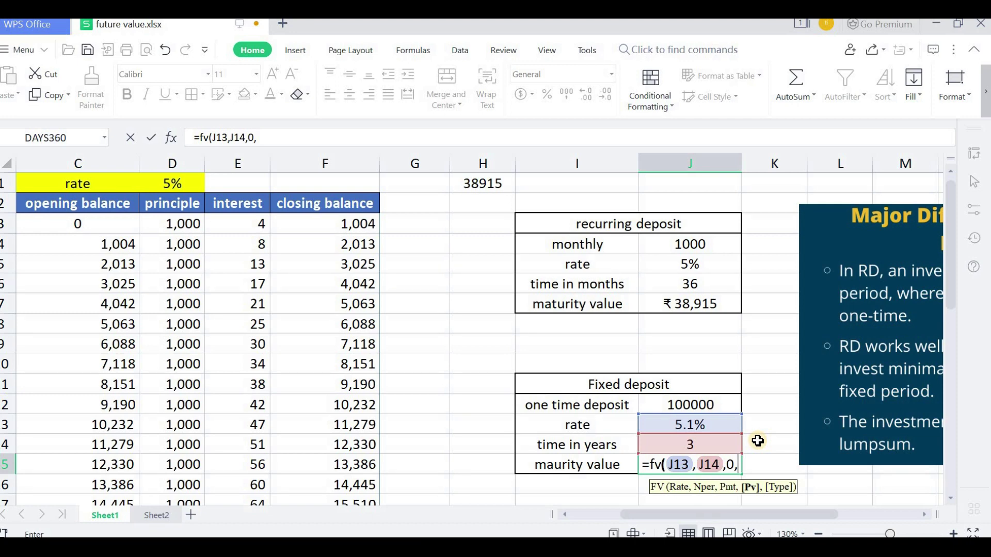
text(-)
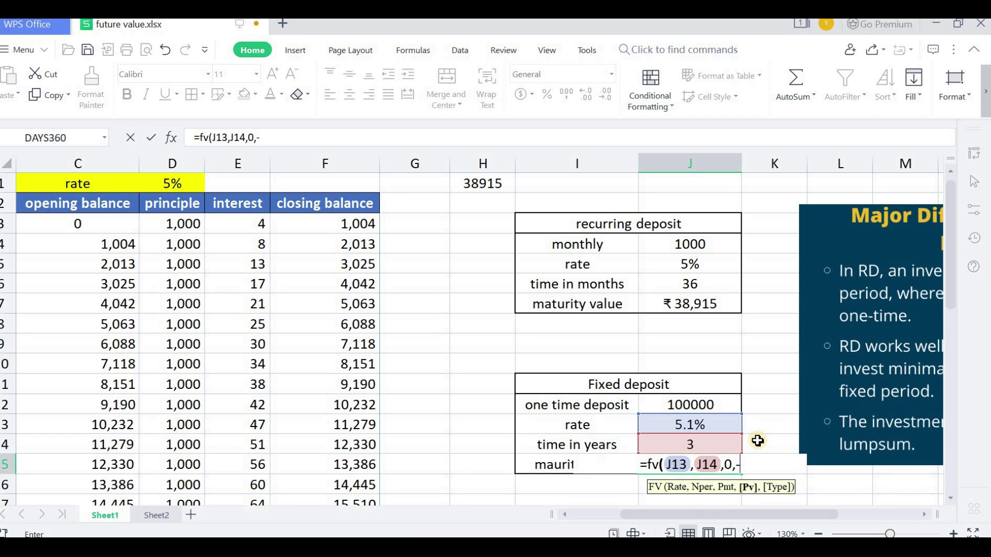
click(695, 405)
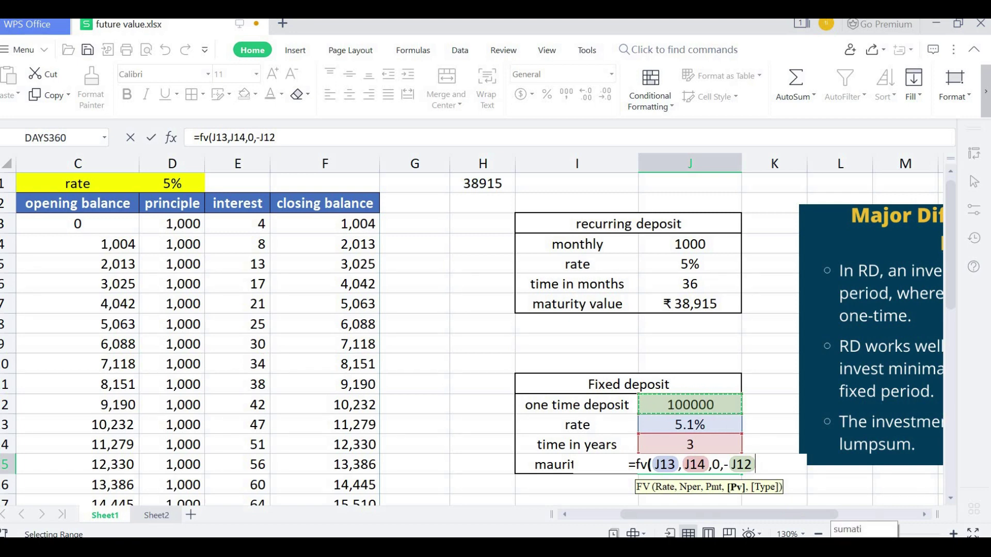
text(,)
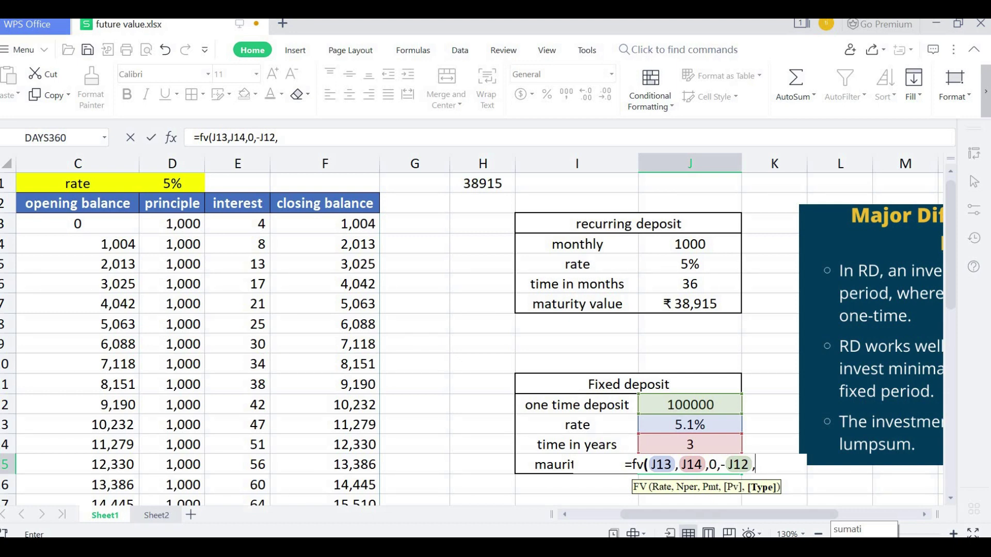
text(1)
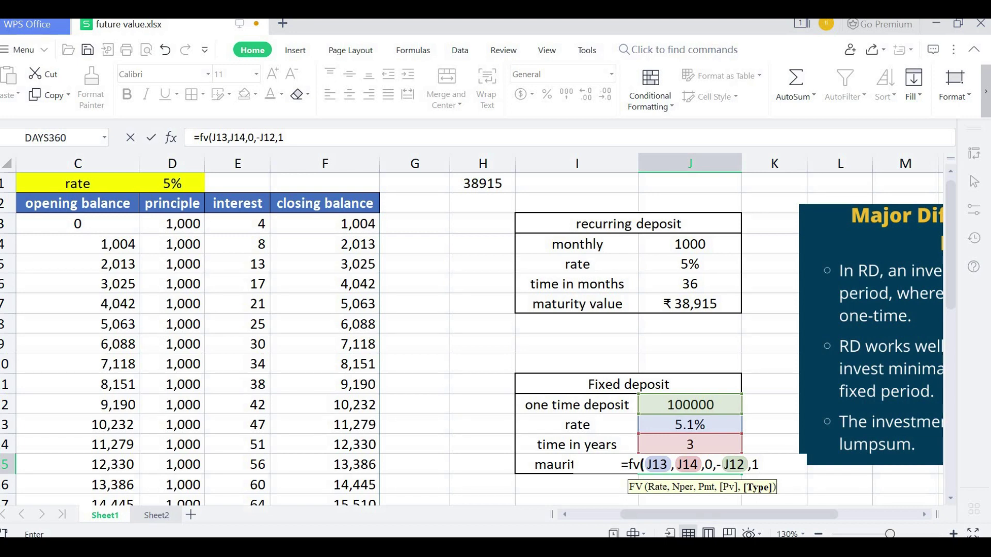
text())
key(Return)
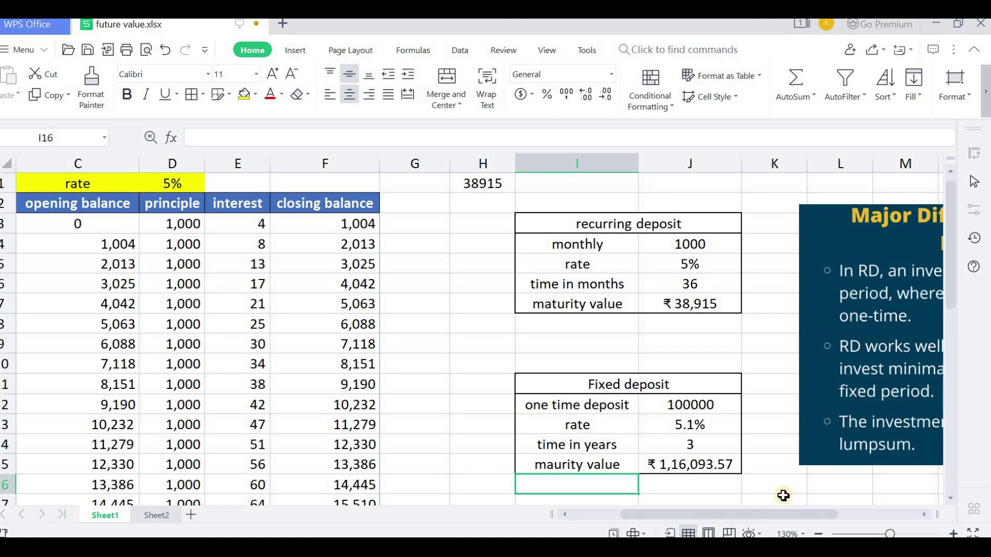
Step: Review the fixed deposit maturity formula in J15 and the recurring deposit inputs and maturity value in J4:J7
click(729, 466)
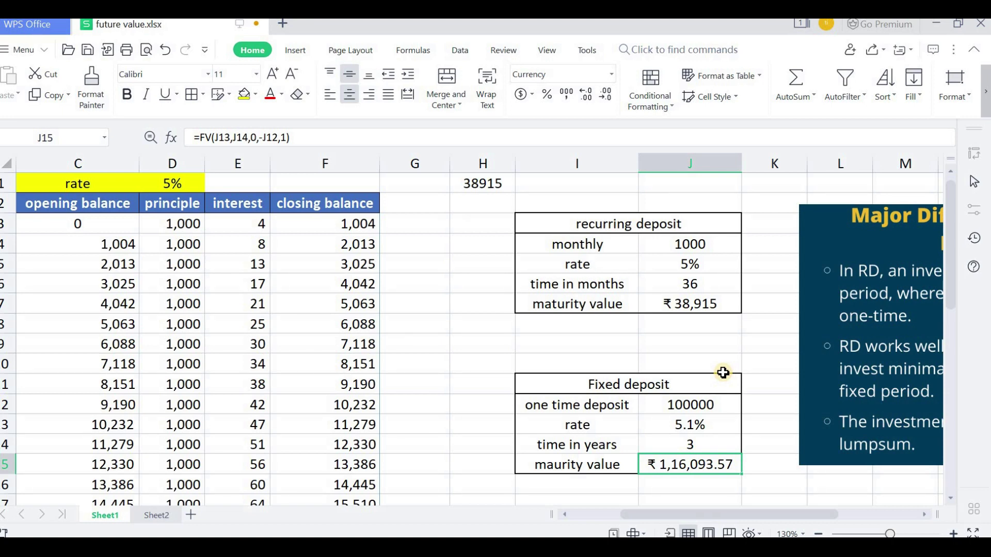
click(609, 245)
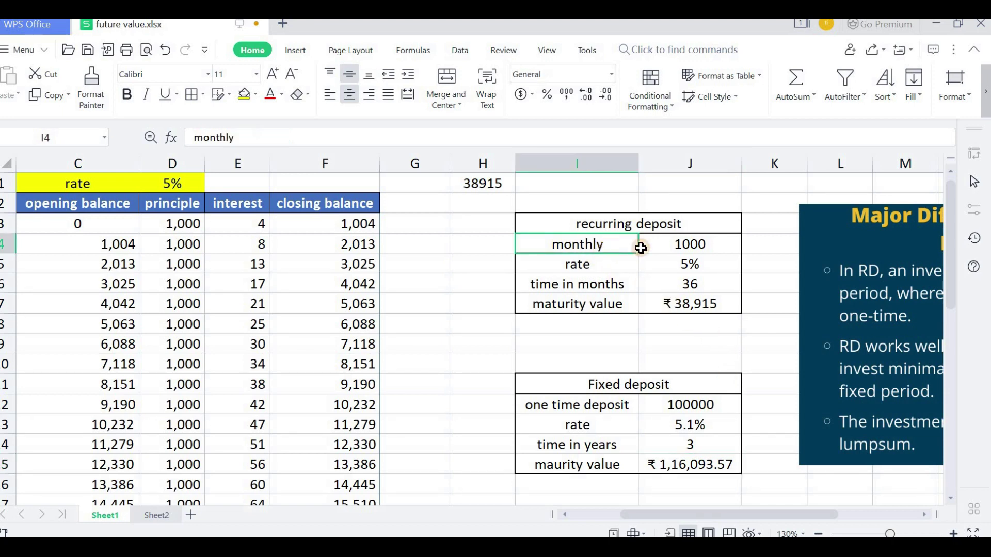
click(690, 249)
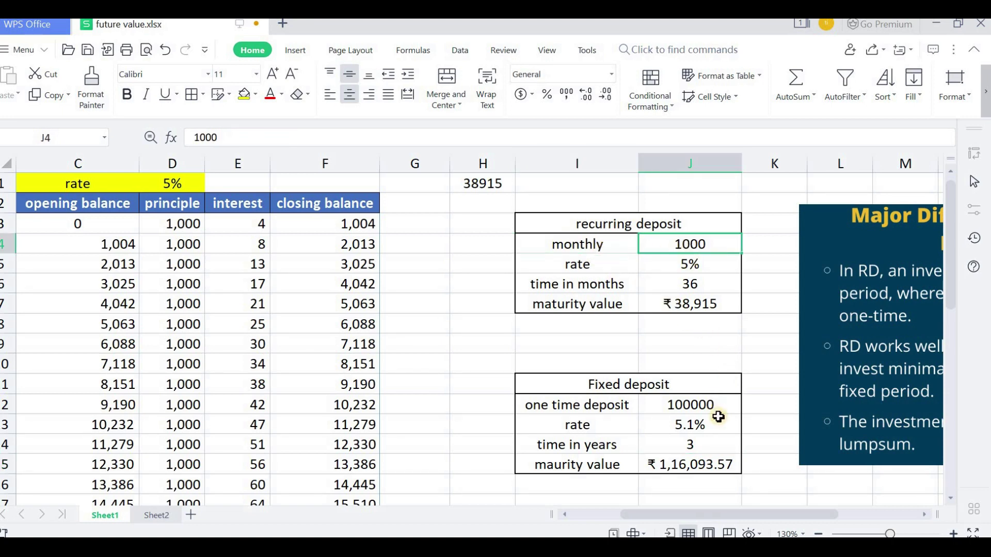
click(668, 267)
click(619, 290)
click(689, 285)
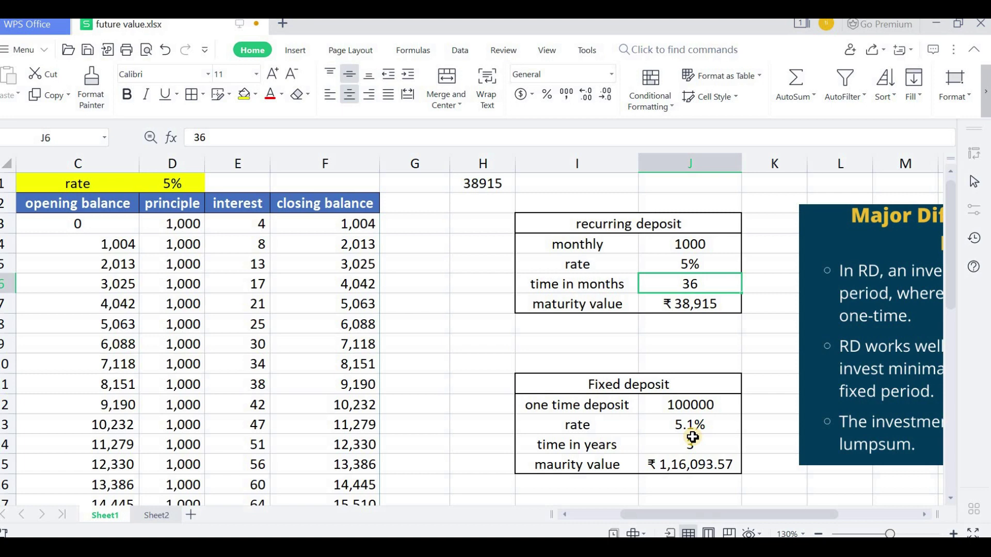
click(682, 306)
Step: Copy the recurring deposit table I3:J7 and paste it below the Fixed deposit table, starting at I18
drag(611, 225, 621, 311)
key(ctrl+c)
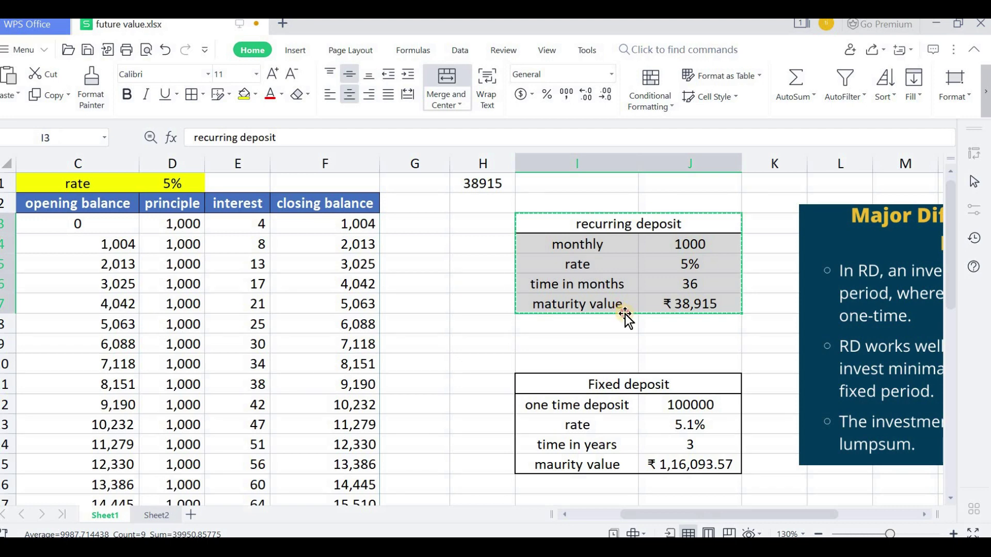
click(621, 312)
scroll(624, 317, down, 3)
click(558, 356)
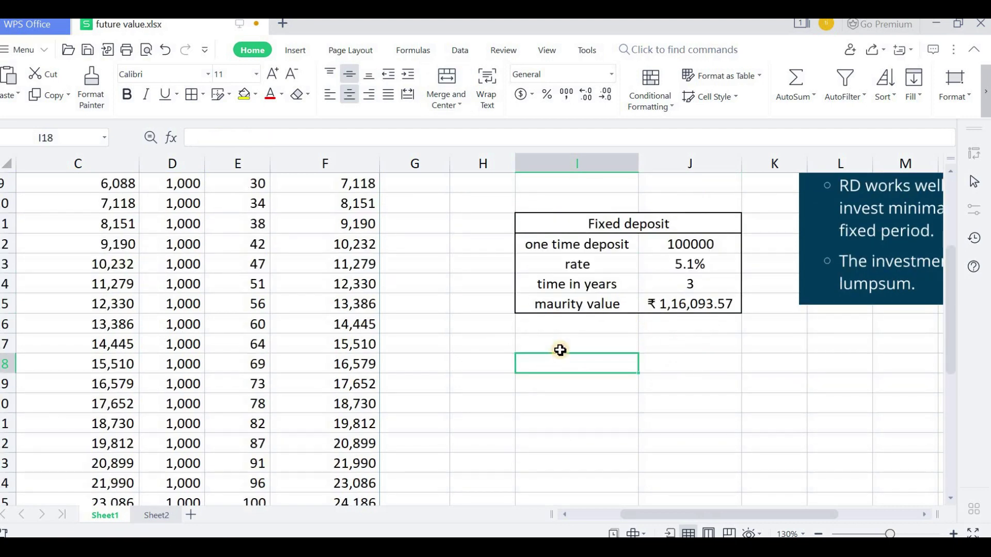
key(ctrl+v)
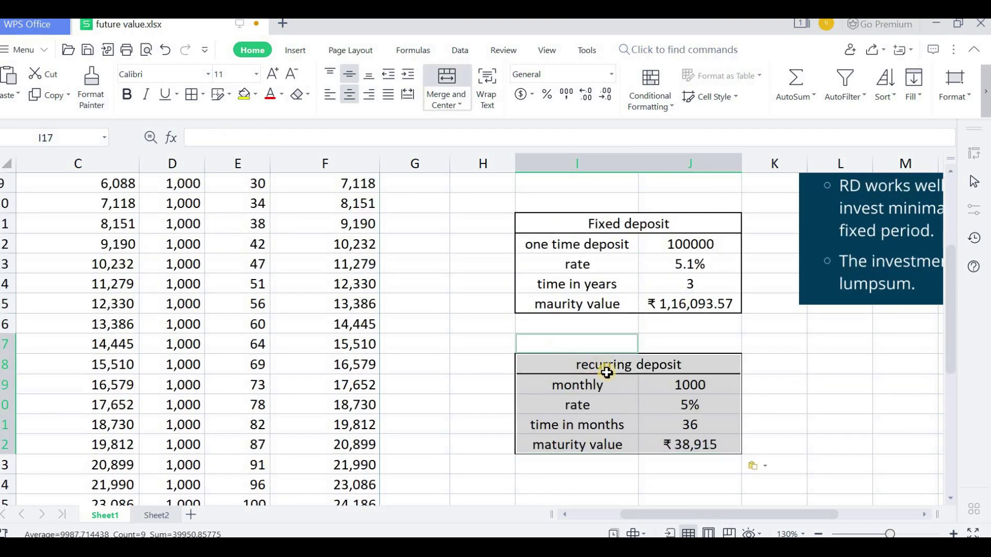
Step: Replace the copied table's title in I18 with "mutual benefit"
click(684, 365)
text(mut)
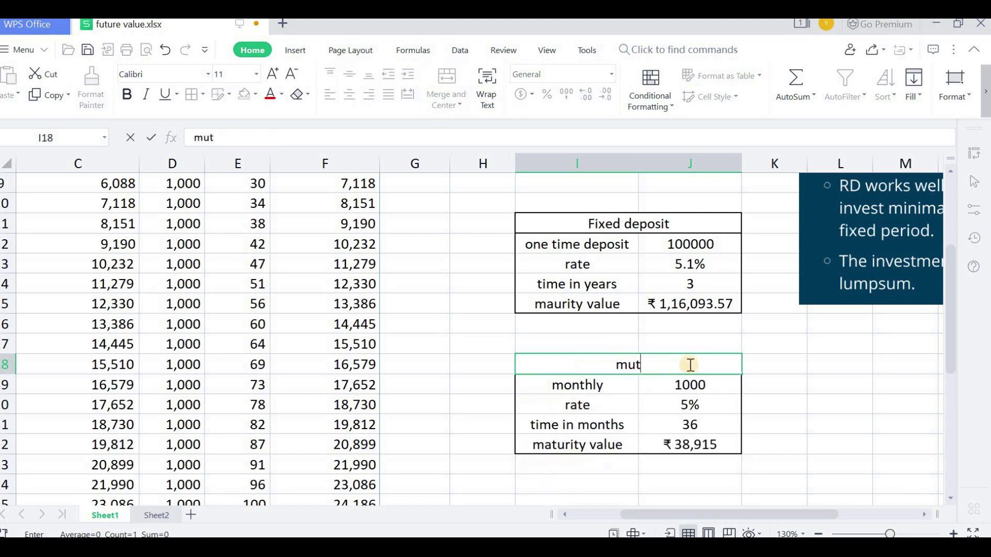
text(ual benefit)
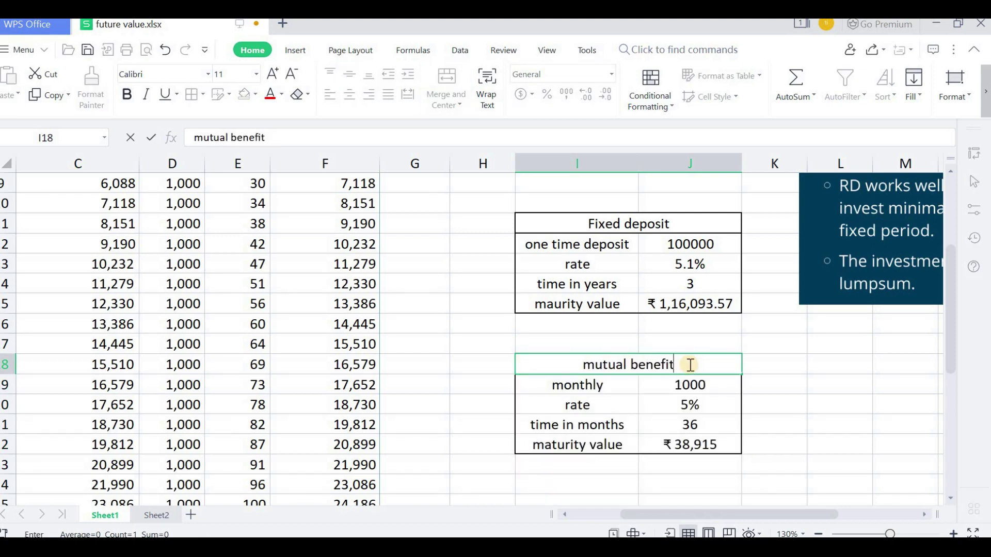
key(Return)
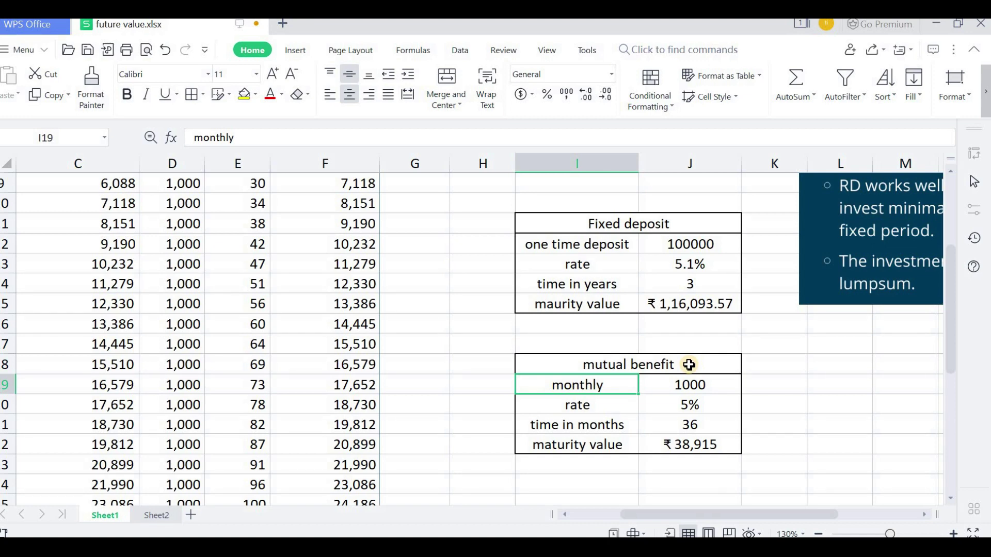
Step: Change the copied table's title in I18 to "mutual fund"
double_click(689, 365)
key(BackSpace)
key(BackSpace)
key(BackSpace)
key(BackSpace)
key(BackSpace)
key(BackSpace)
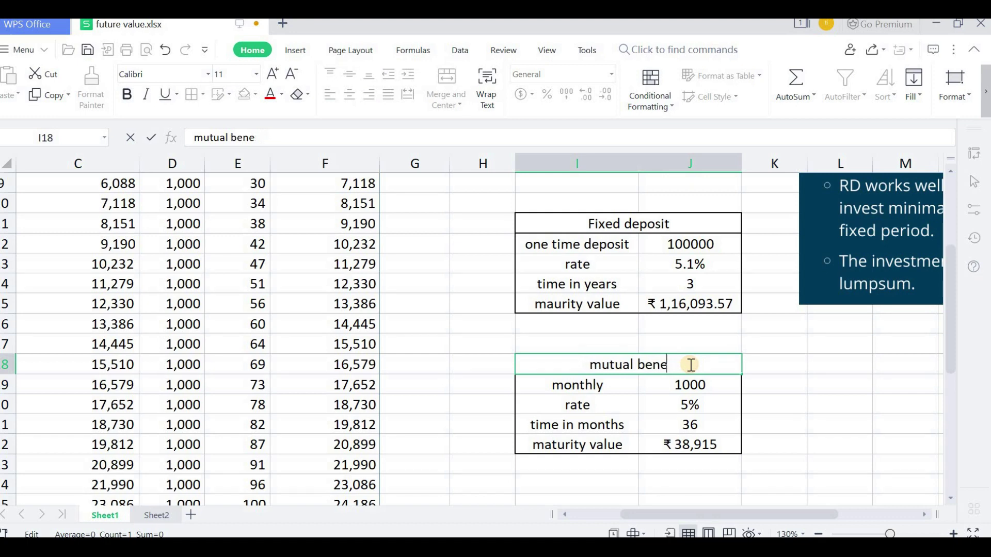
key(BackSpace)
text(fund)
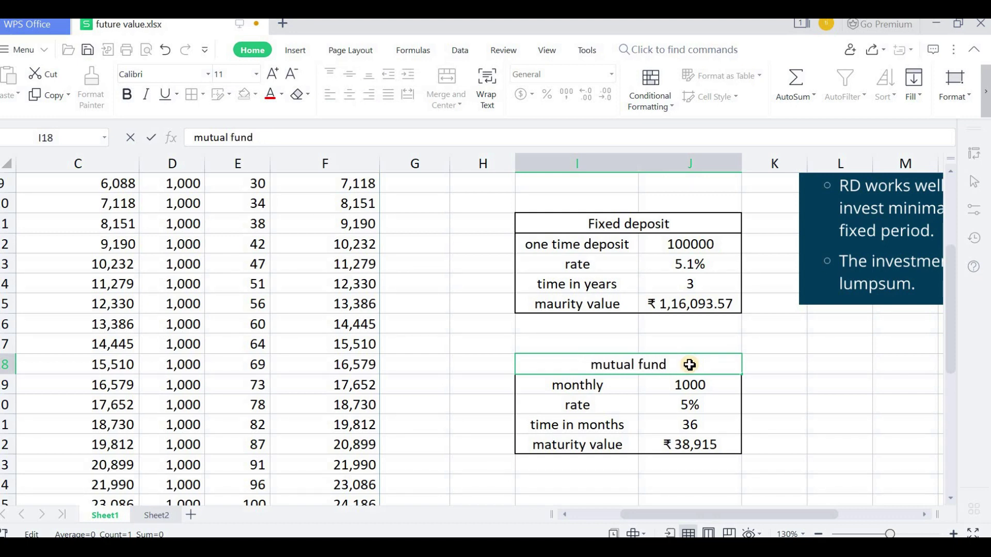
key(Return)
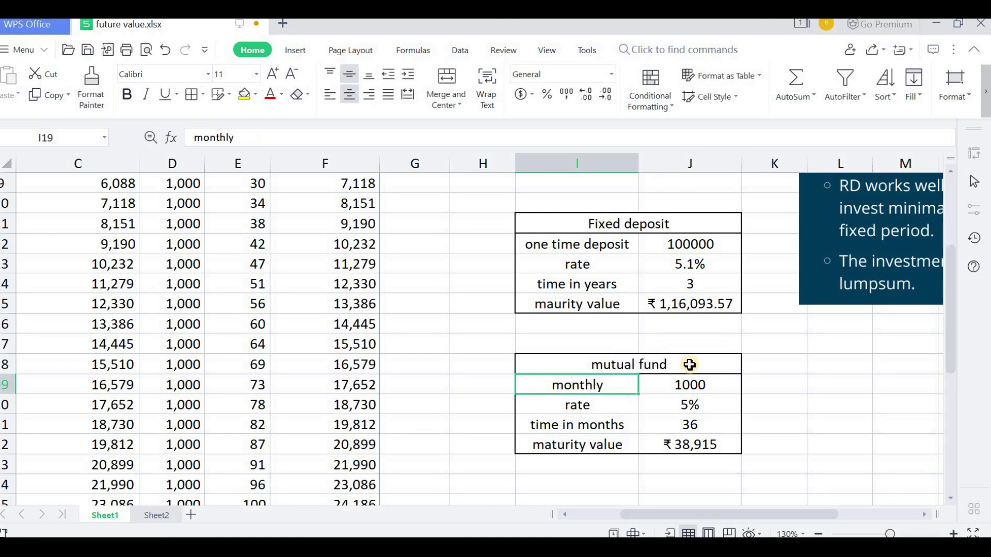
Step: Set the mutual fund rate in J20 to 12%
click(690, 386)
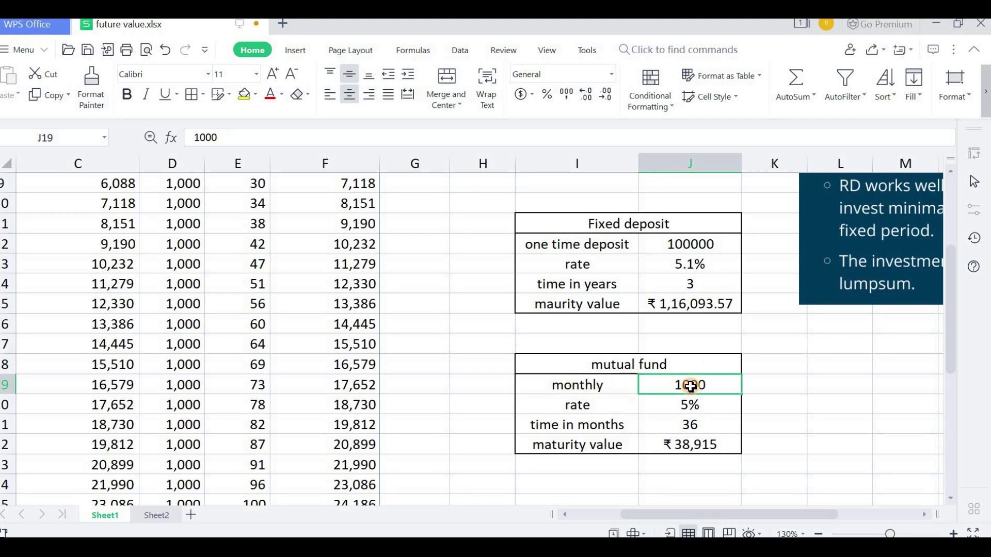
click(678, 408)
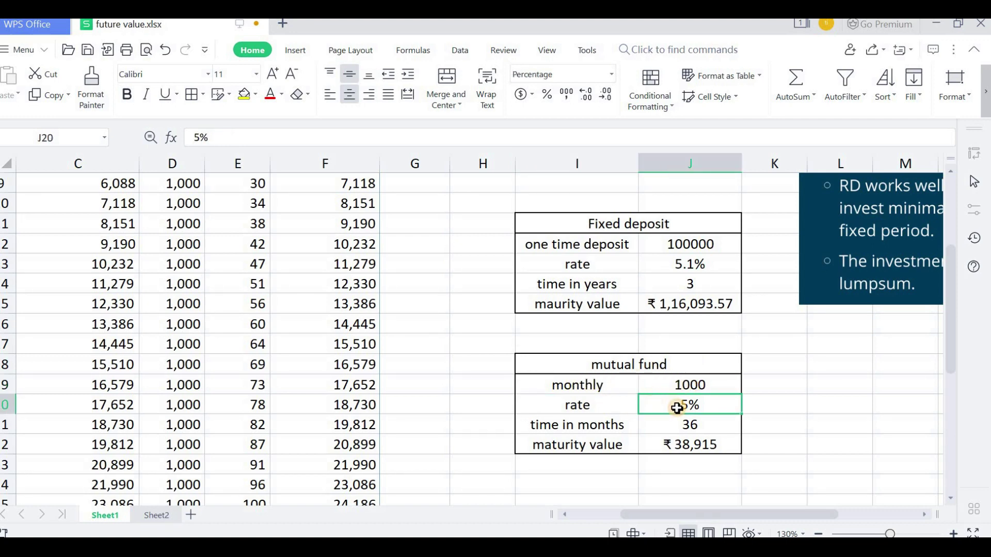
text(12)
key(Return)
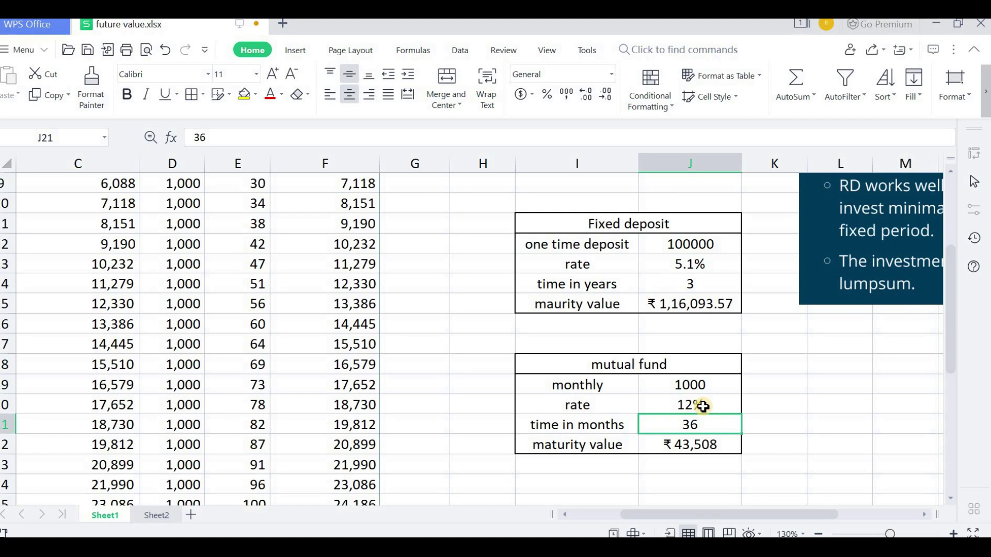
Step: Examine the mutual fund FV formula in J22 and compare its maturity value with the recurring deposit's in J7
click(710, 446)
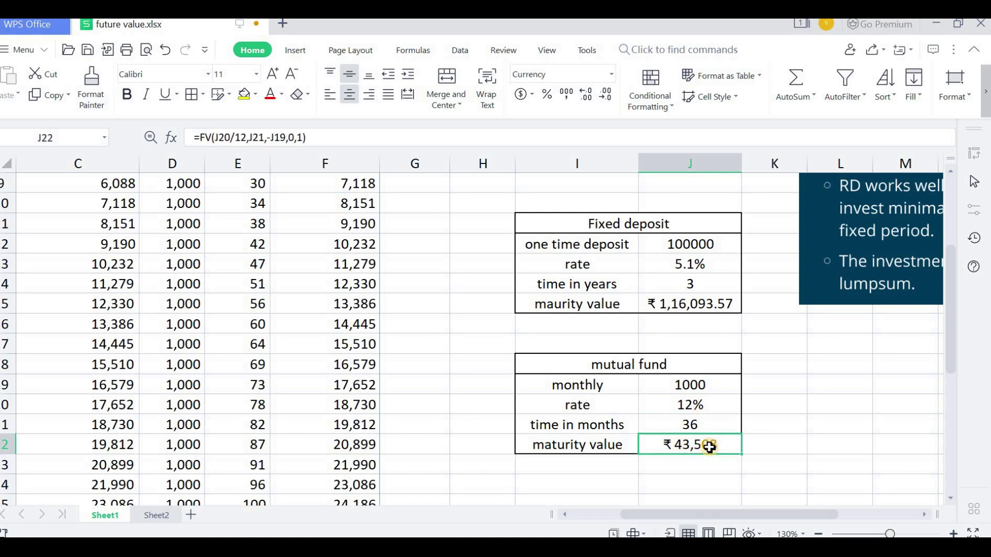
double_click(710, 446)
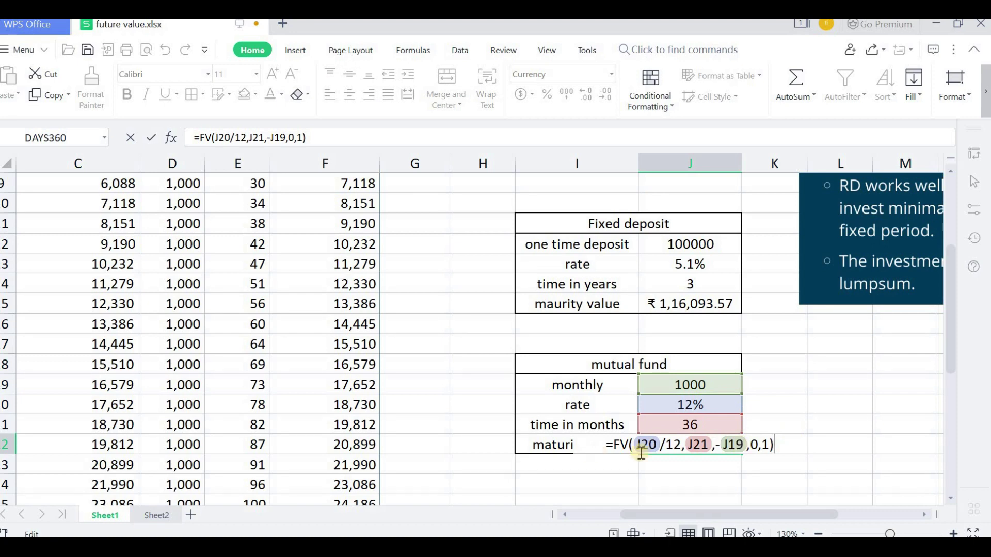
key(Return)
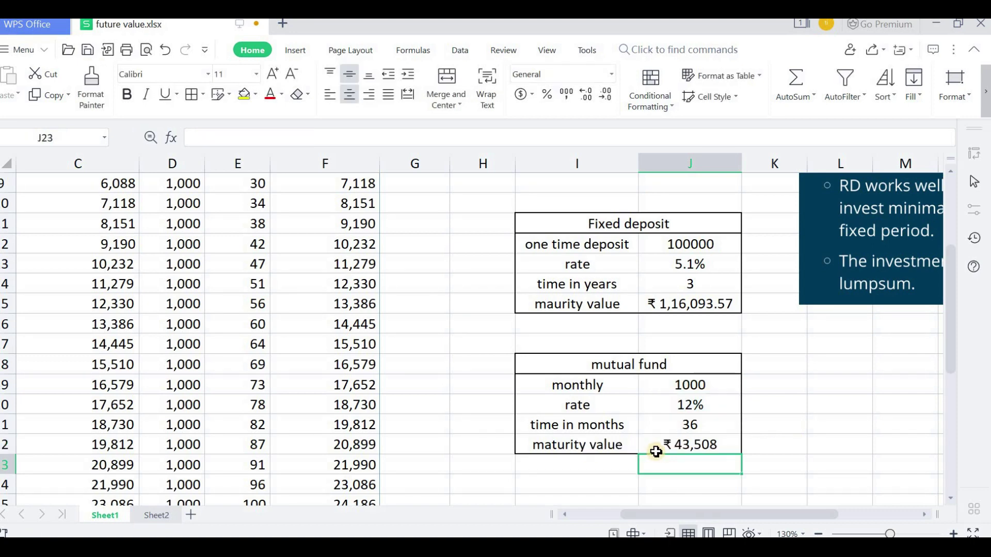
click(680, 446)
scroll(680, 444, up, 3)
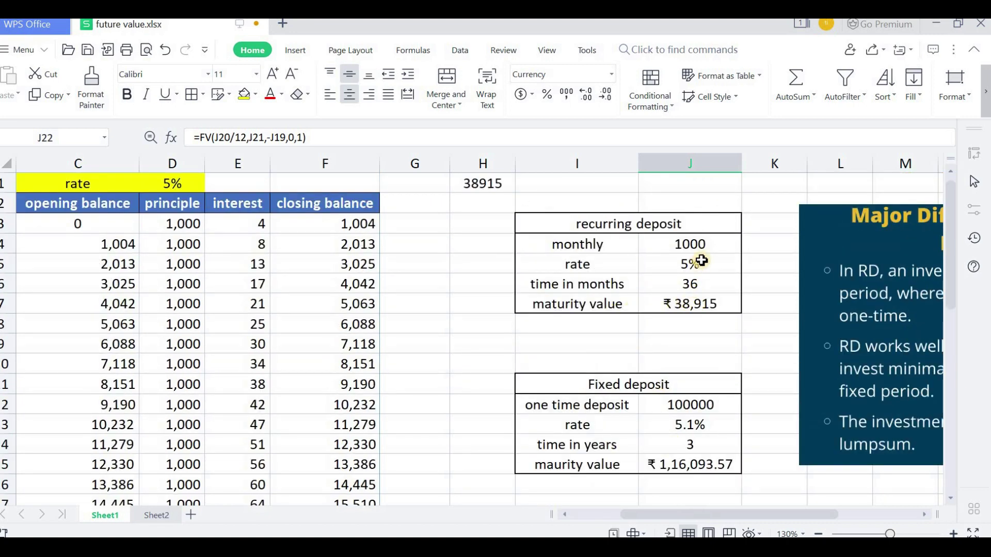
click(699, 303)
scroll(686, 383, down, 3)
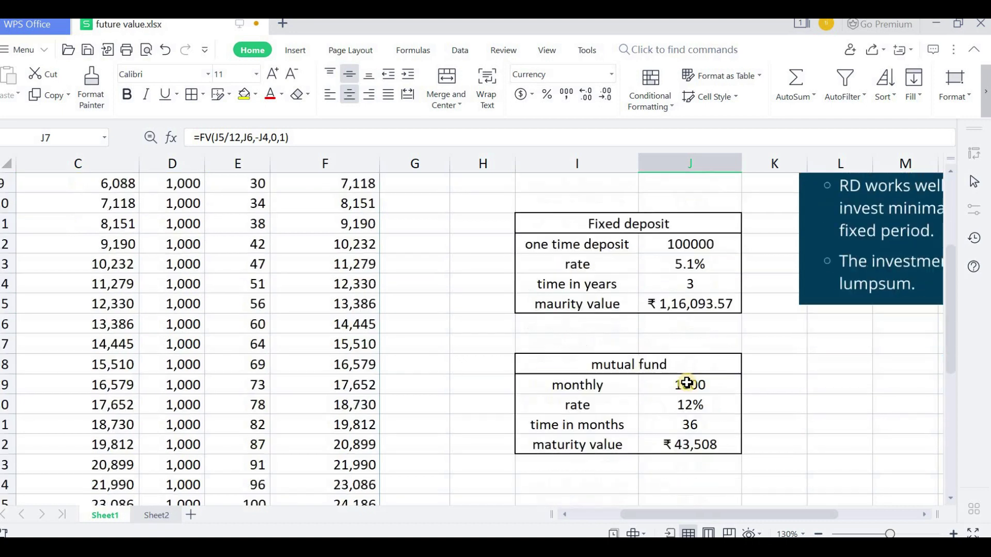
click(697, 362)
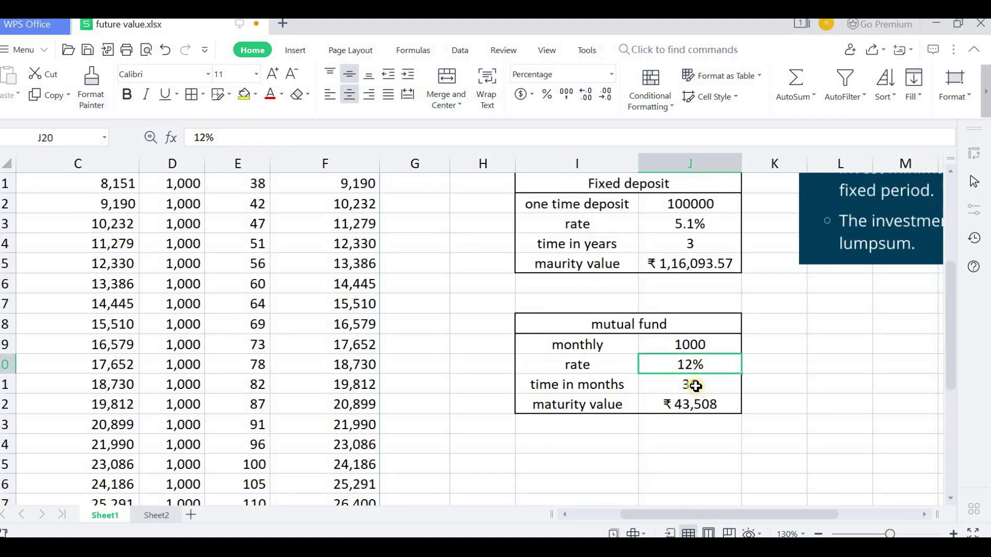
click(710, 405)
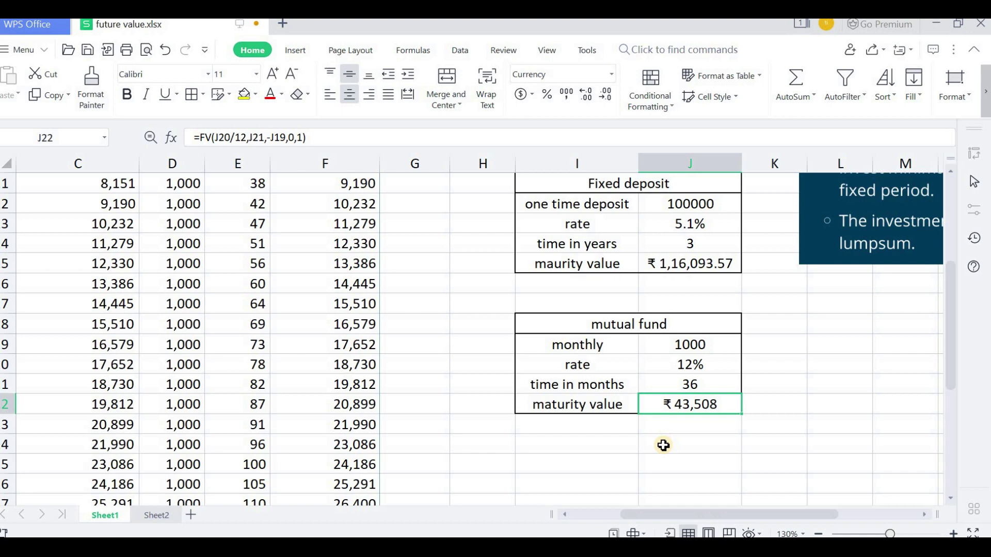
scroll(664, 445, up, 4)
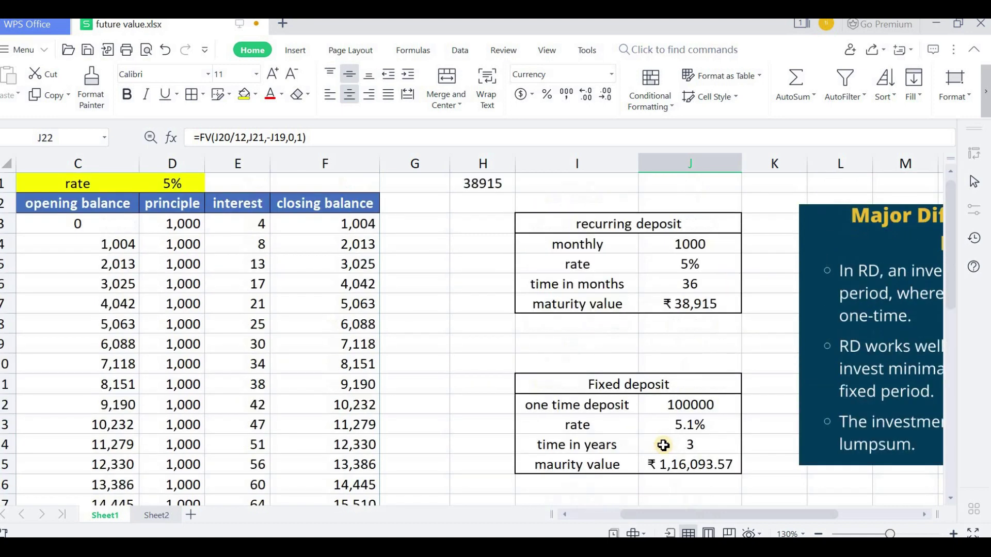